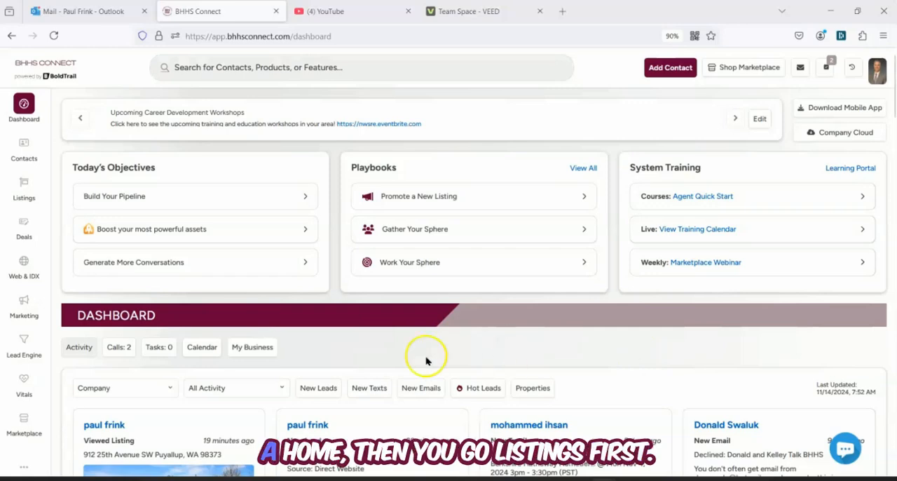
Open the first property in the MLS listings and copy its direct link
left_click(25, 185)
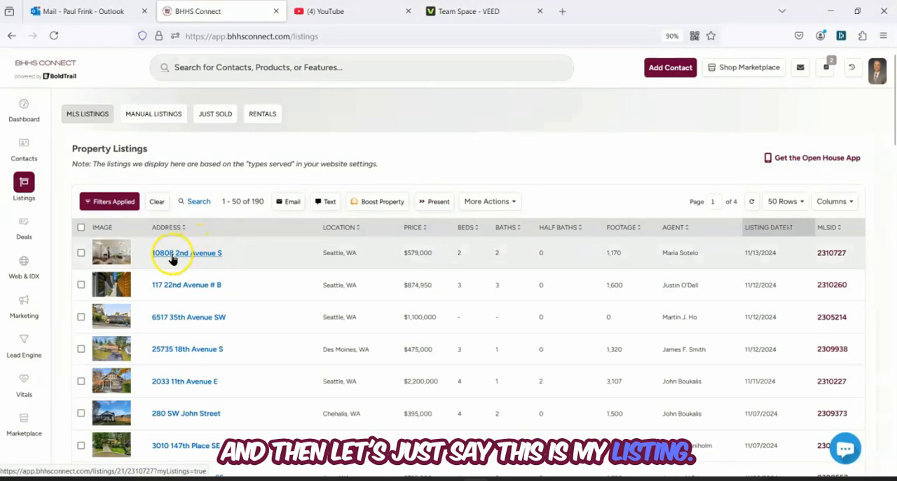
left_click(172, 254)
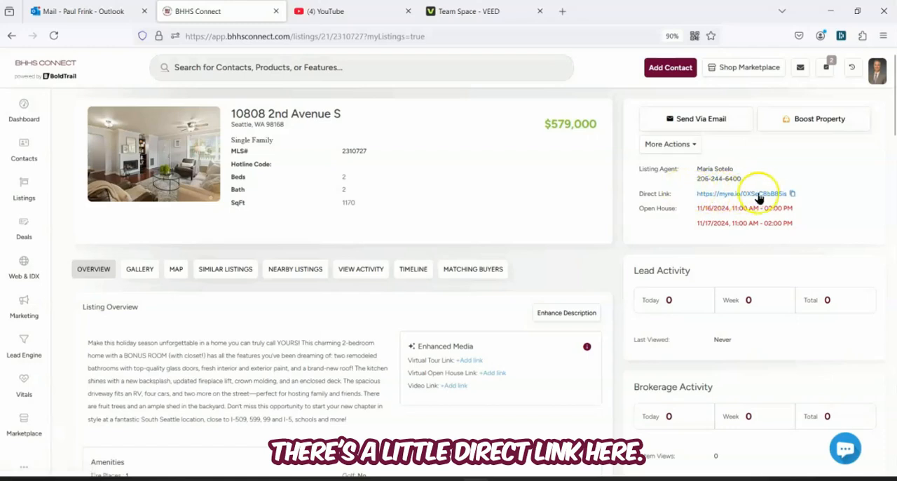
left_click(792, 194)
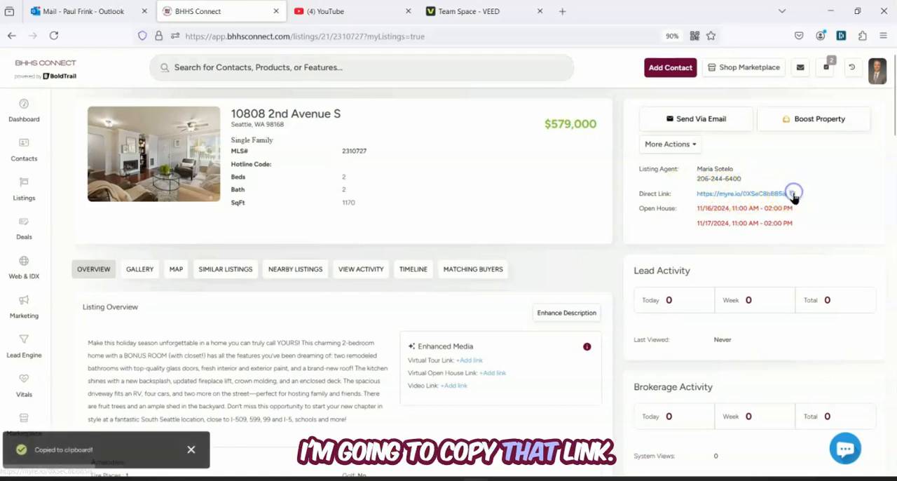
Start a new website page from the Lead & Background template in the Landing & Lead Capture category
left_click(20, 269)
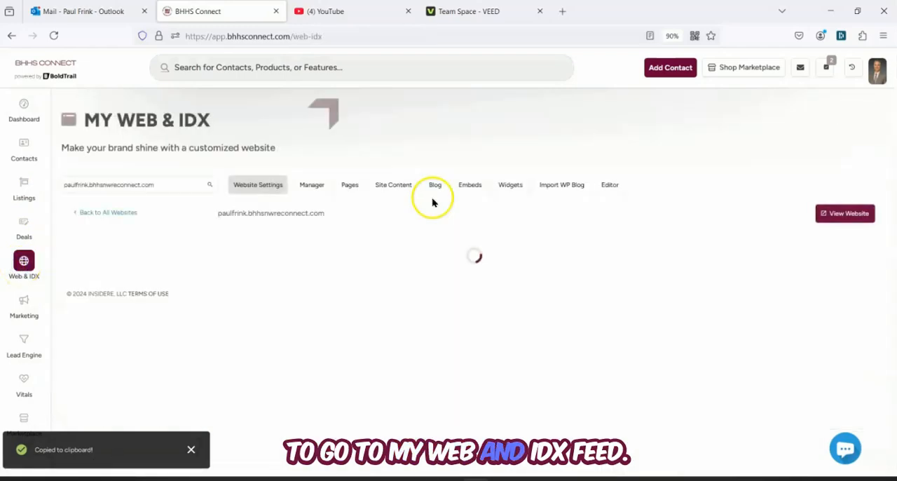
left_click(349, 188)
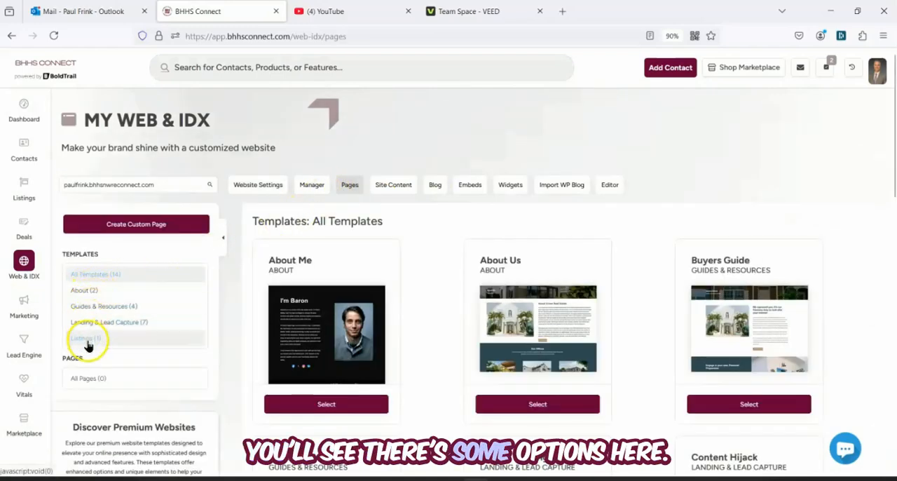
left_click(114, 324)
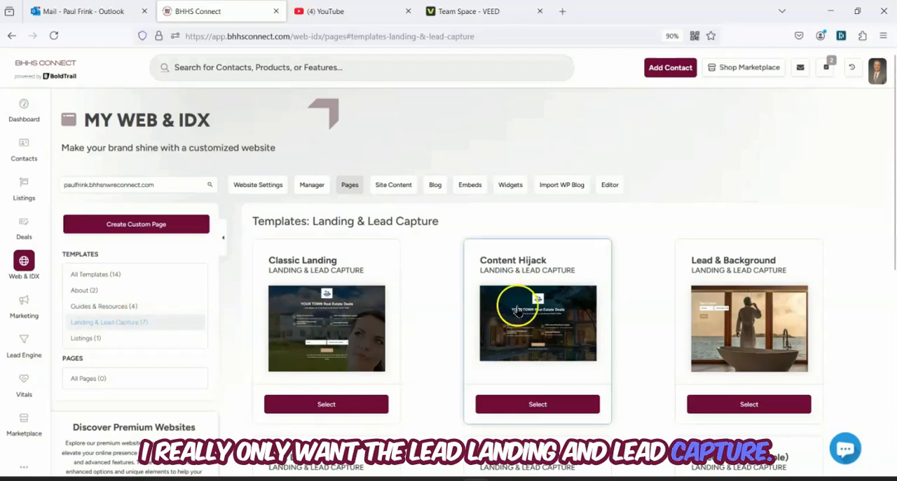
scroll(492, 284, "down", 3)
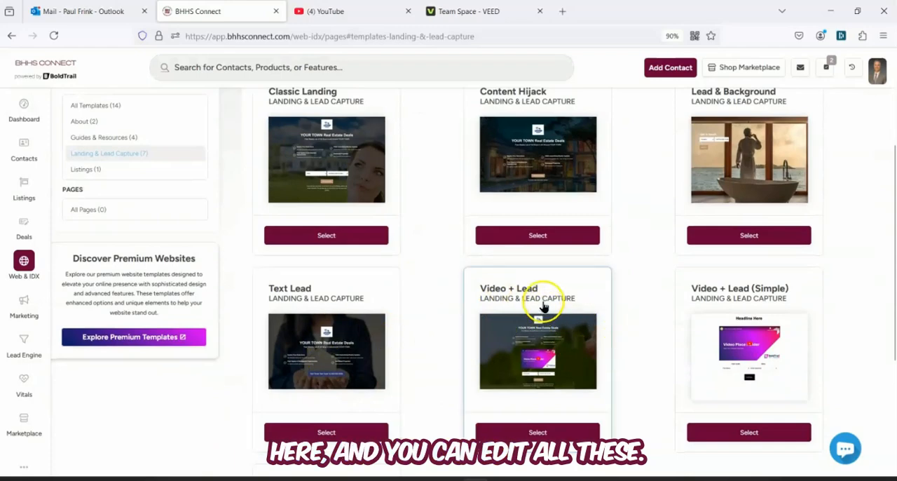
scroll(544, 303, "up", 2)
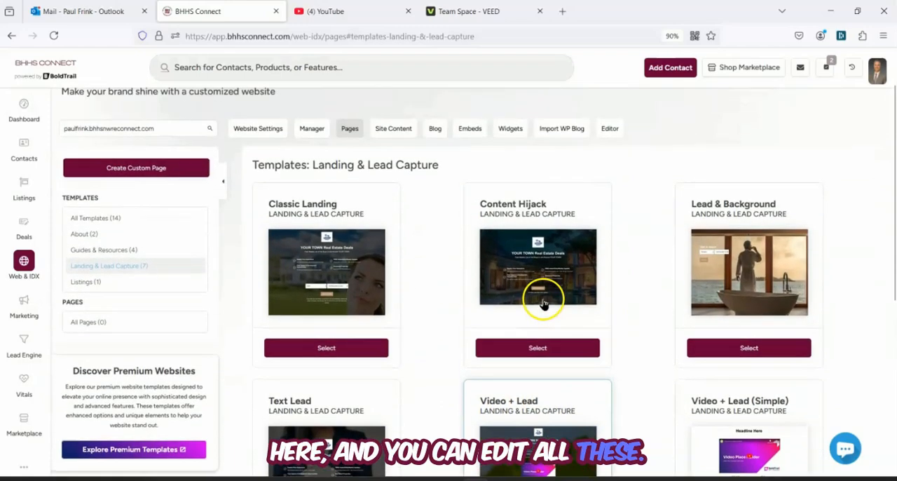
left_click(750, 349)
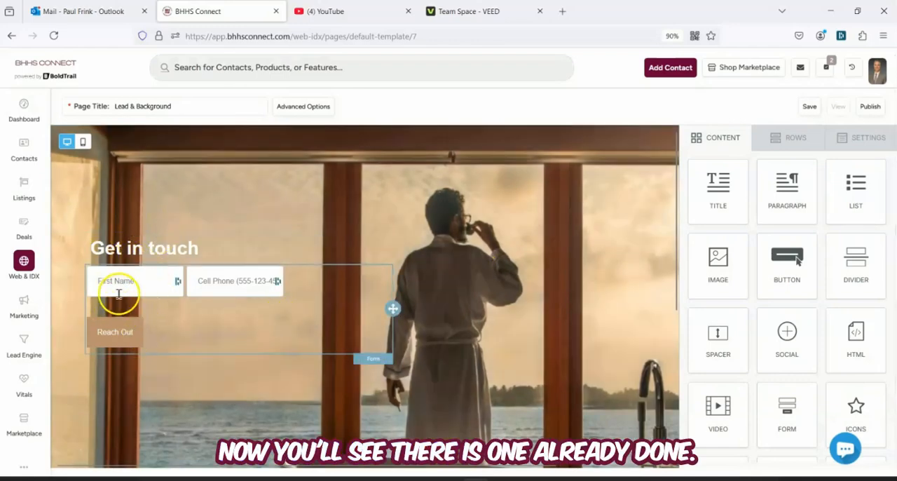
Replace the page's "Get in touch" heading with "Open House Sign In"
left_click(143, 249)
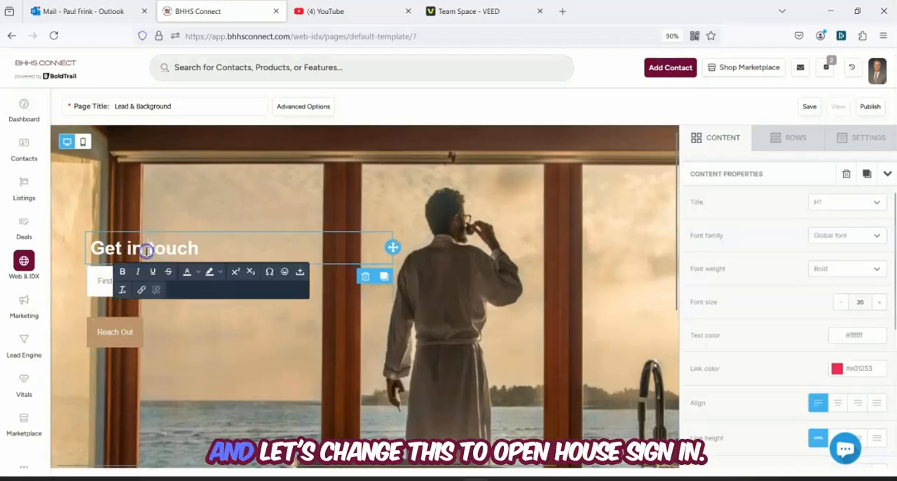
left_click_drag(202, 248, 78, 254)
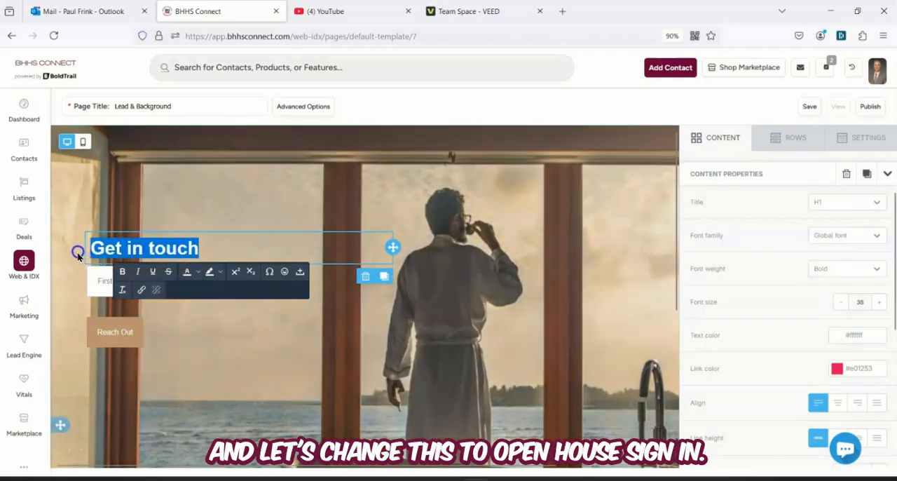
type("Open House Sign In")
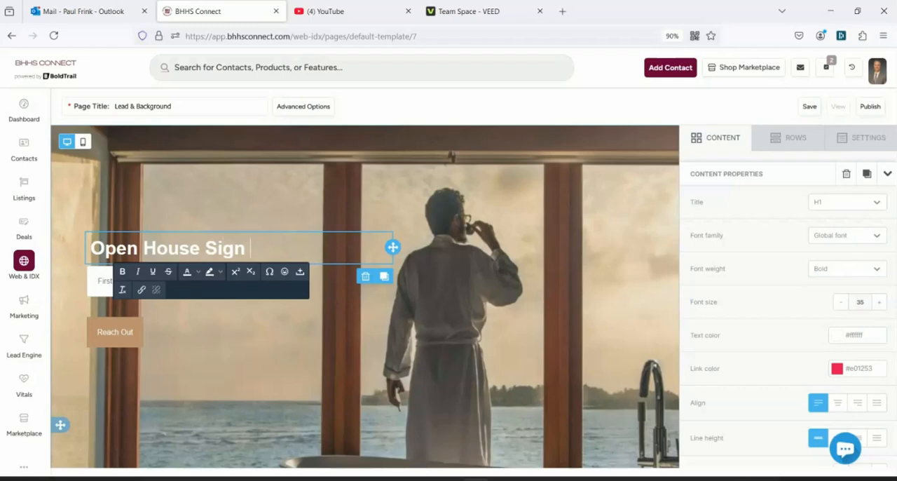
Open the form selection for the page's form, keep the lead type Buyer, and paste the copied listing link as the URL after login
left_click(226, 321)
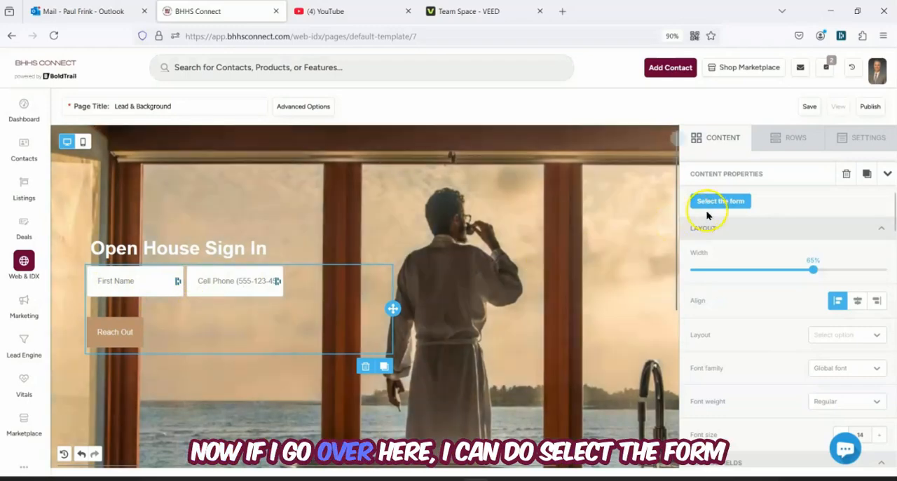
left_click(720, 202)
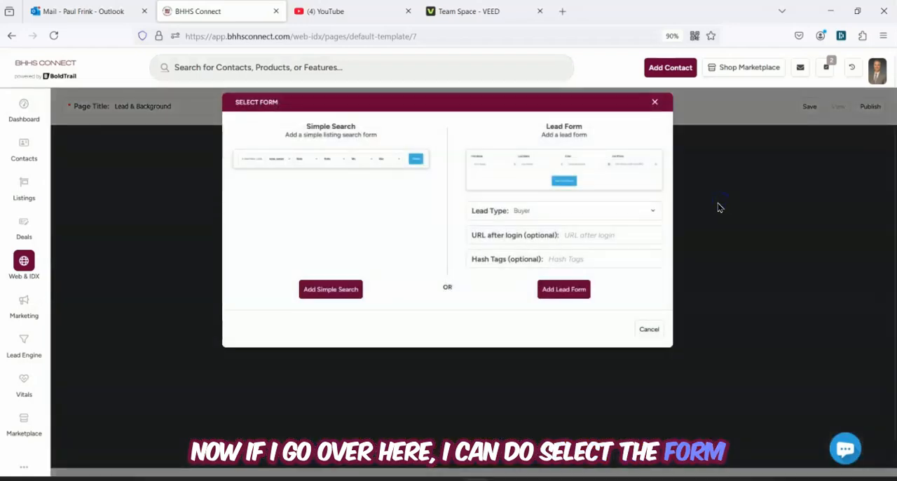
left_click(552, 212)
left_click(543, 209)
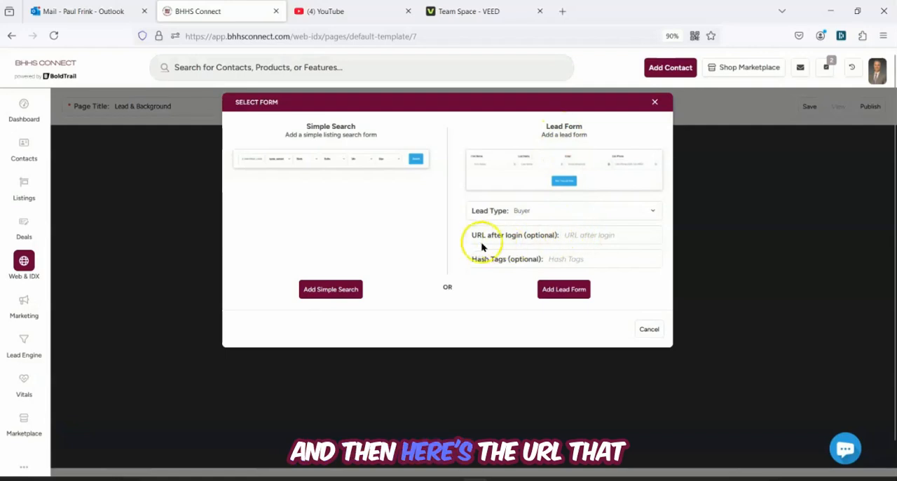
left_click(569, 235)
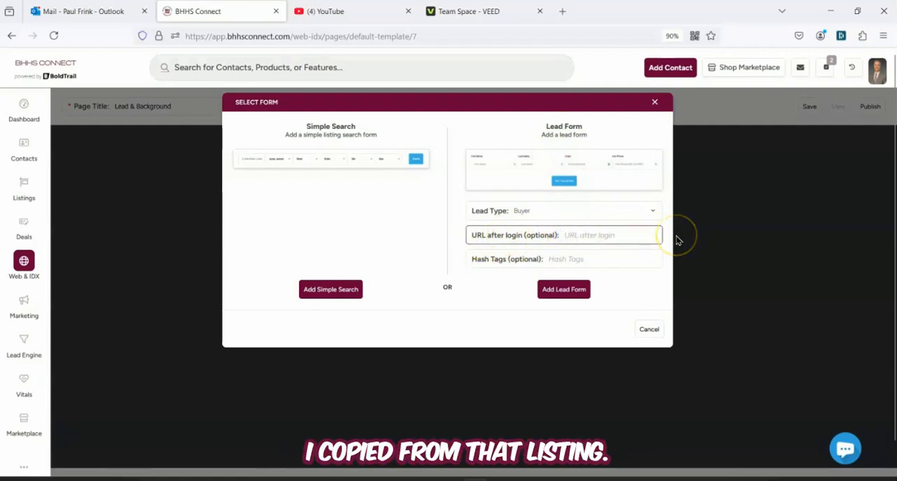
type("https://myre.io/0XSeC8bB85s")
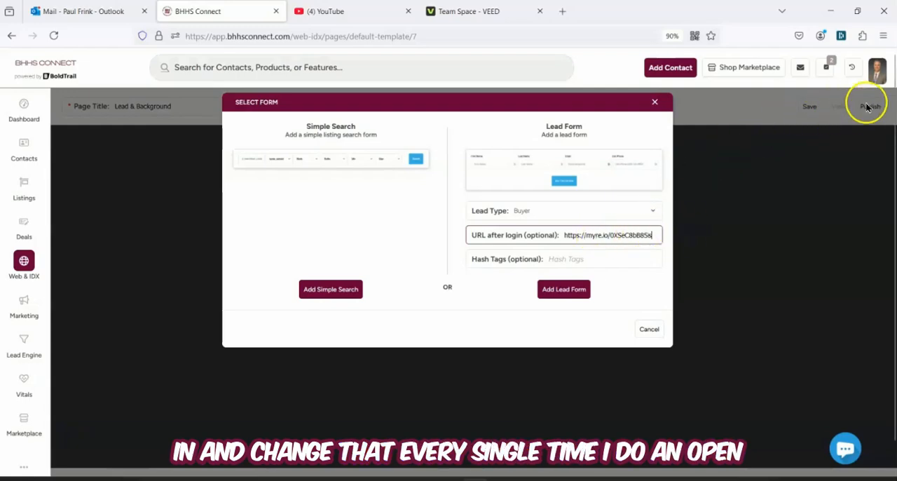
View the agent website's listing search and narrow its map to the Seattle and Tacoma area
left_click(877, 70)
left_click(820, 135)
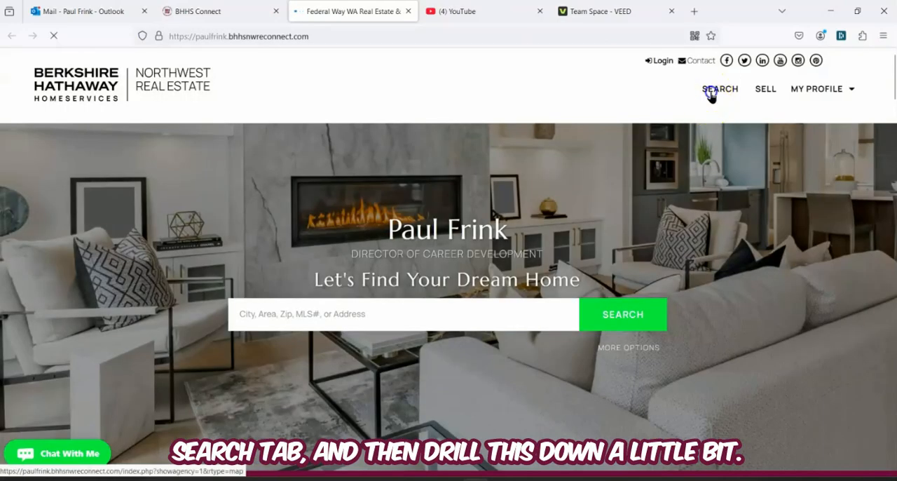
left_click(711, 94)
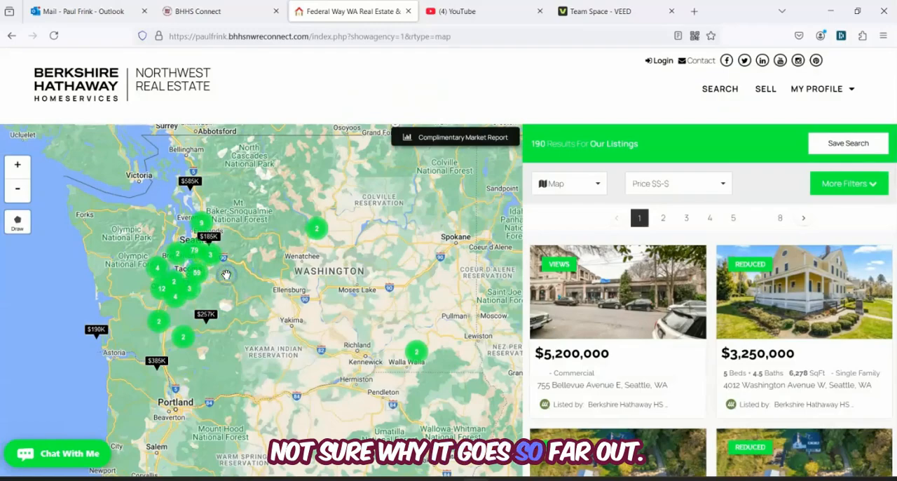
scroll(226, 275, "up", 5)
scroll(447, 299, "down", 2)
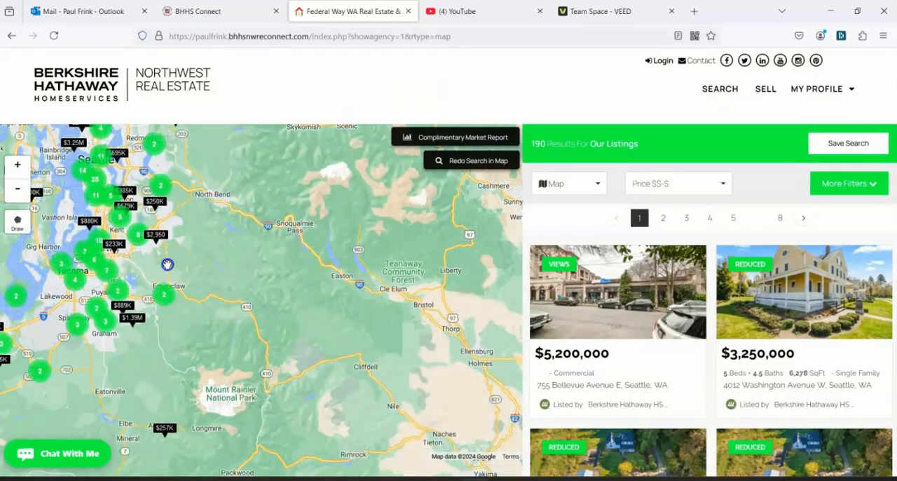
left_click_drag(447, 299, 370, 356)
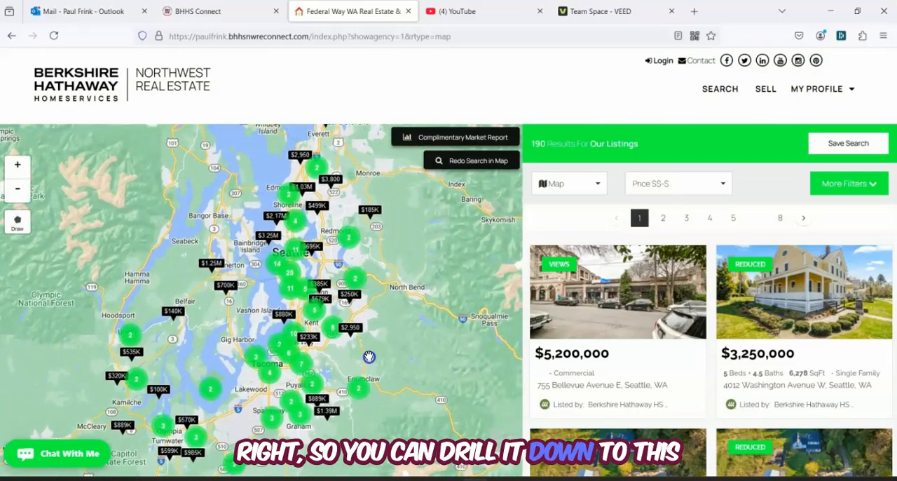
left_click(428, 287)
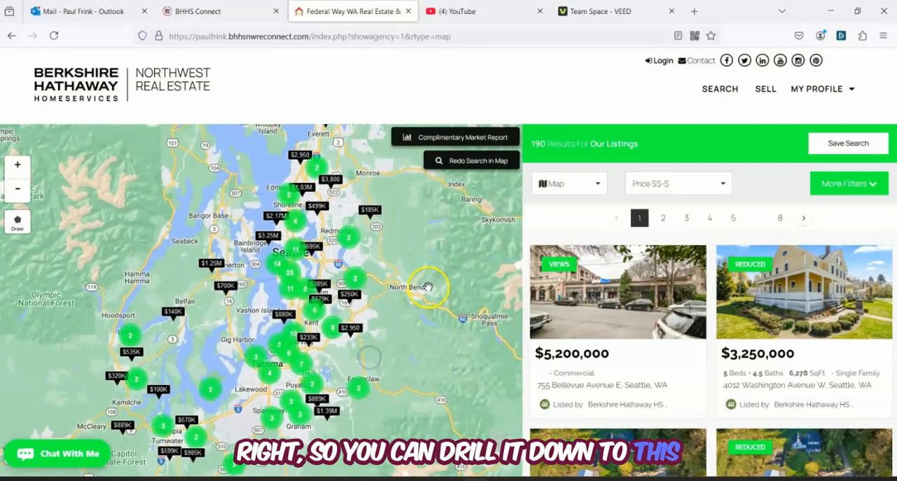
Select the full URL of the map search page and return to the lead form settings in BHHS Connect
left_click(355, 35)
right_click(355, 35)
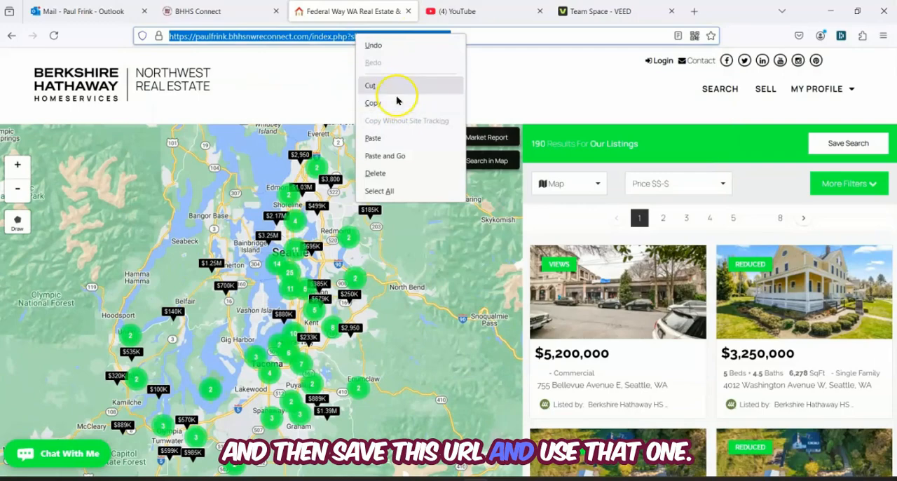
left_click(246, 16)
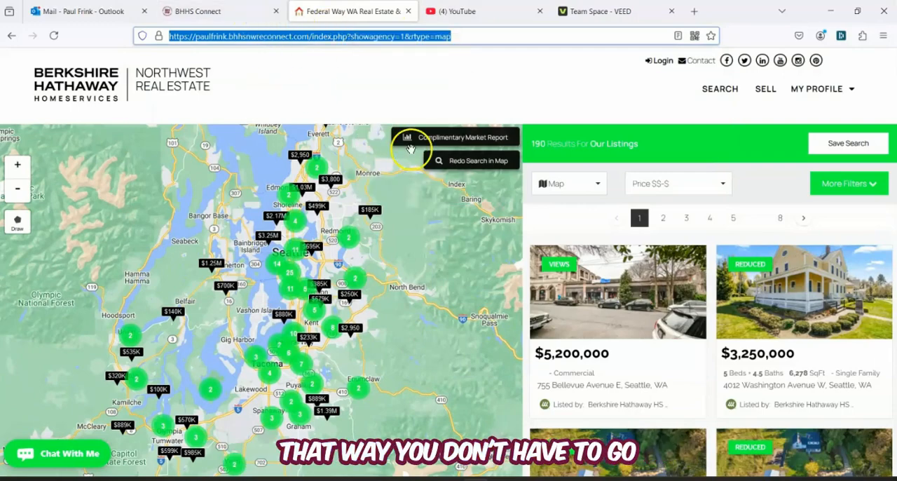
left_click(233, 11)
left_click(597, 236)
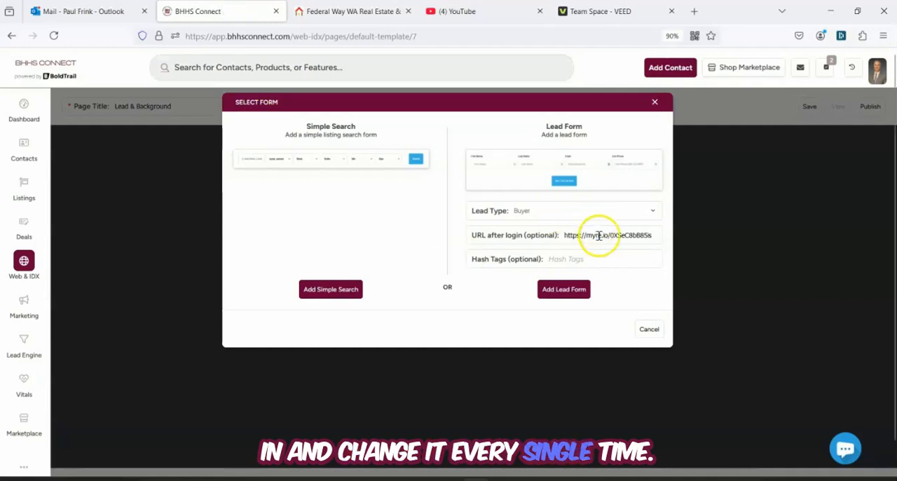
Set the lead form's hashtag to openhouselead and add the lead form to the page
left_click(568, 259)
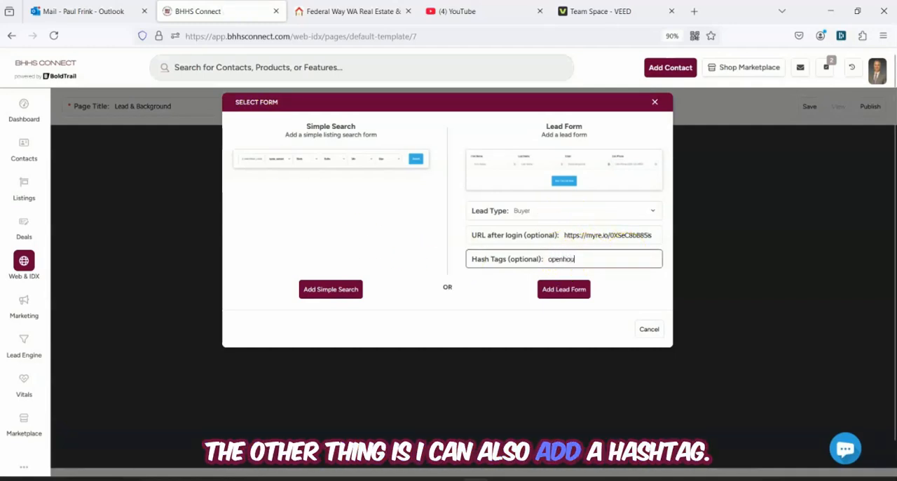
type("openhouselead")
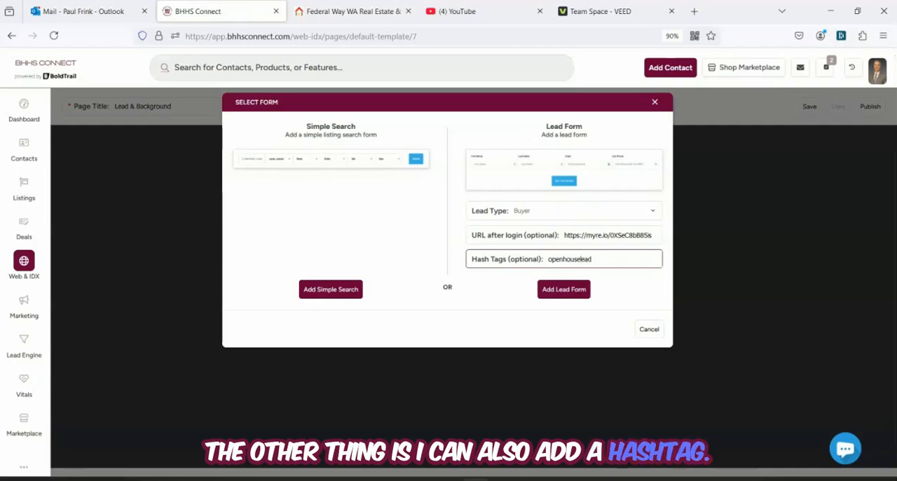
left_click(567, 290)
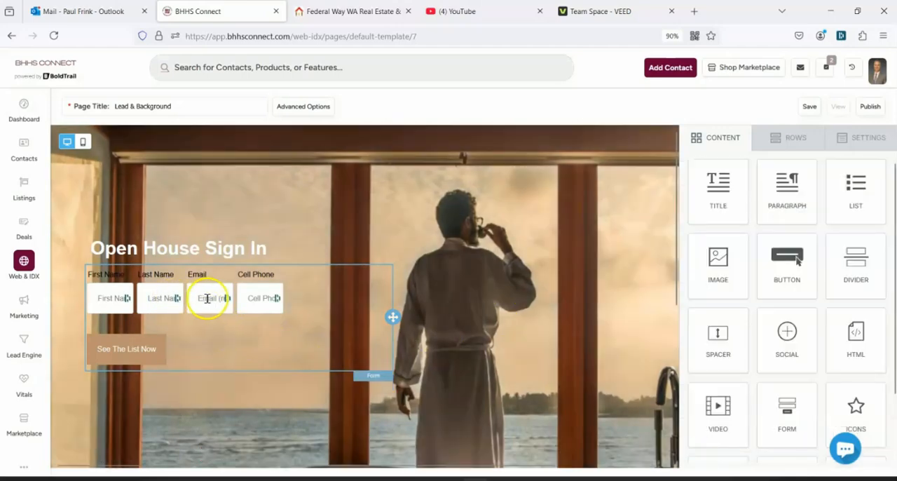
Widen the sign-in form to about 90% in its layout settings
left_click(245, 335)
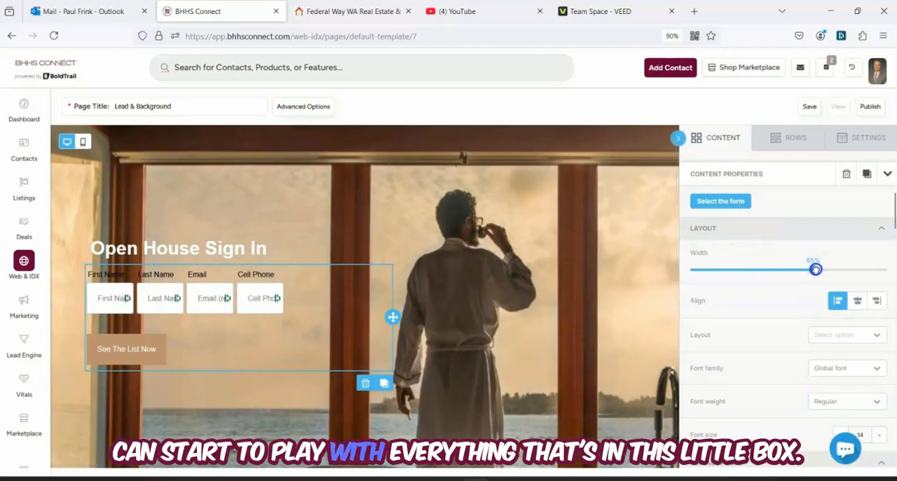
left_click_drag(815, 269, 859, 273)
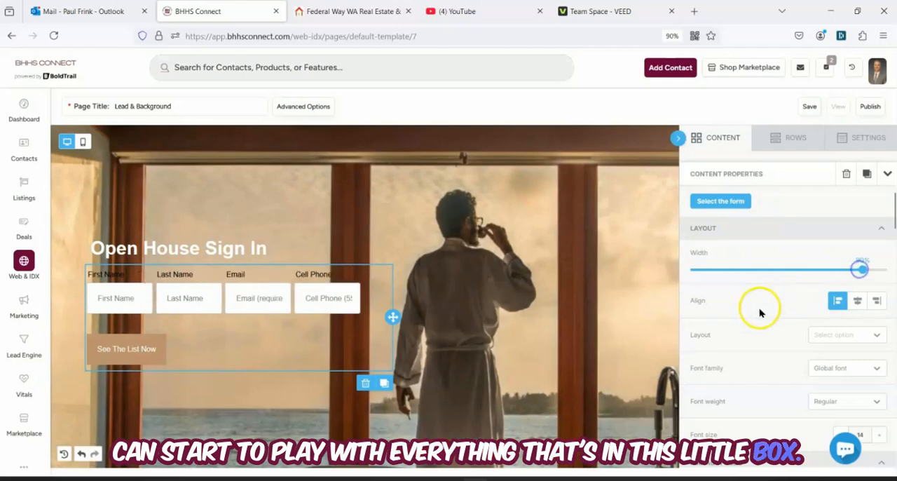
Change the sign-in form's submit button label to "Go to property info"
scroll(757, 307, "down", 3)
scroll(755, 310, "down", 5)
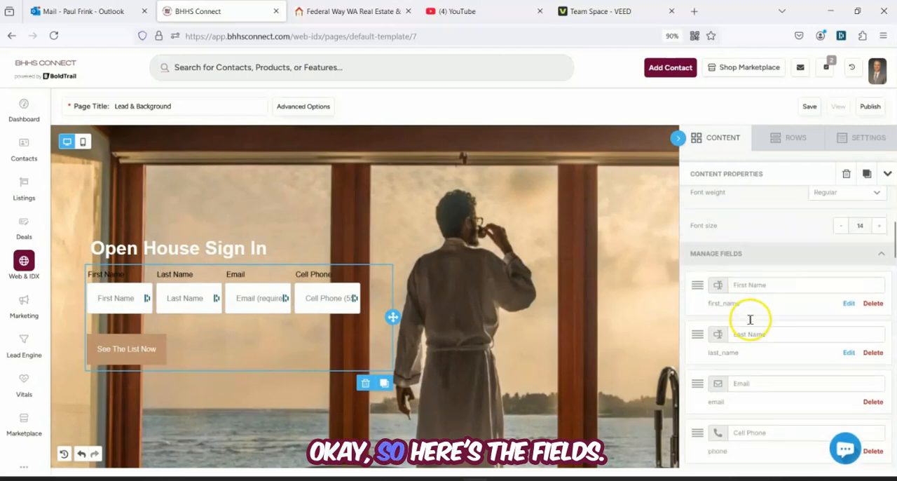
scroll(769, 257, "up", 1)
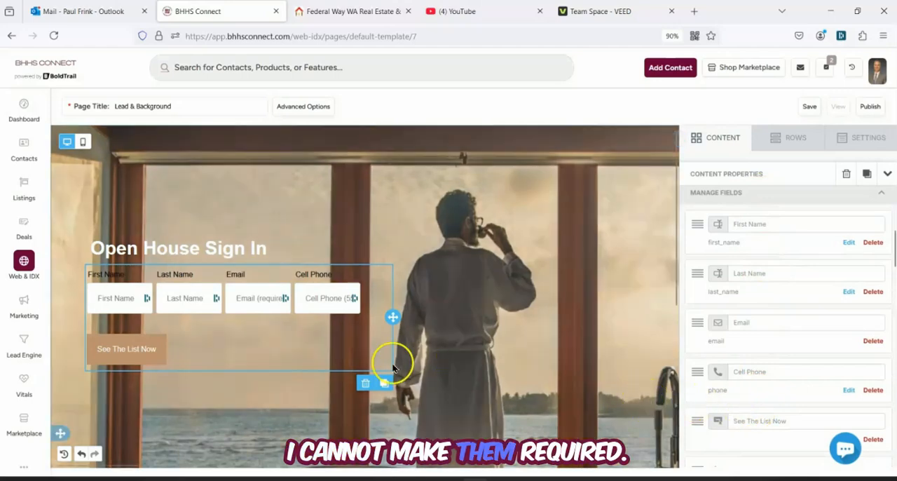
left_click(791, 419)
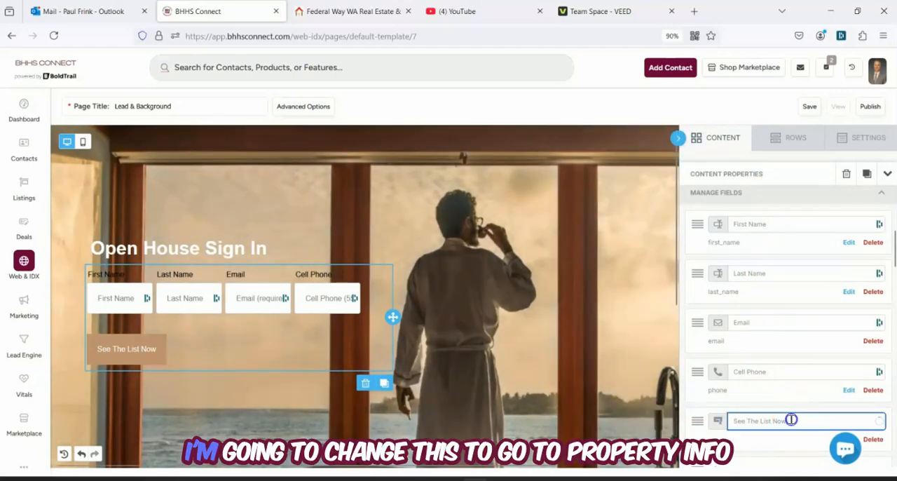
triple_click(791, 419)
type("G")
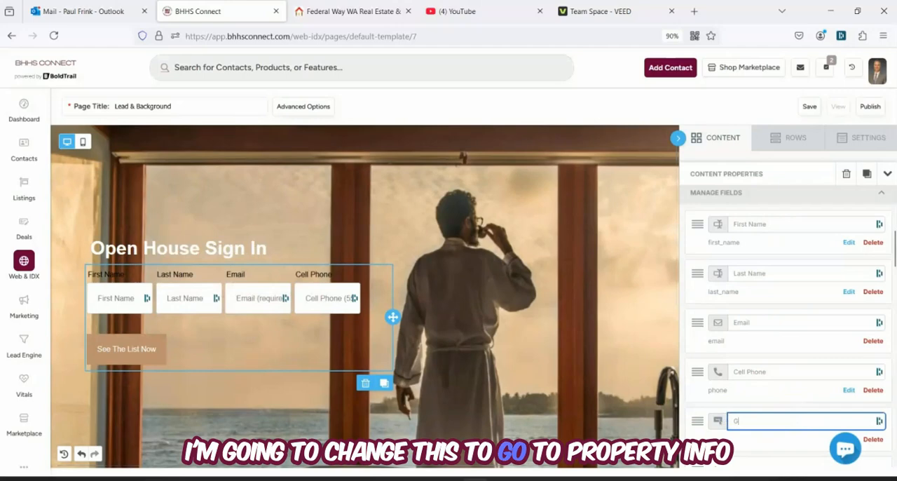
type("o to property inf")
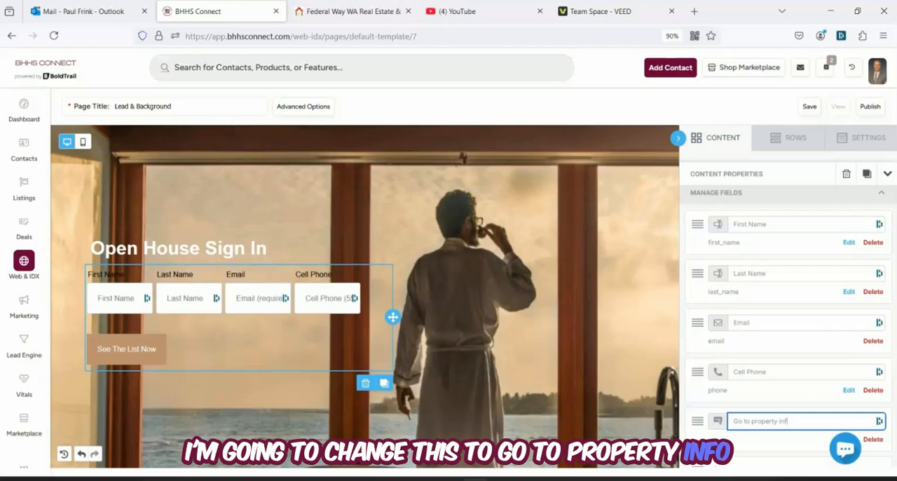
type("o")
left_click(785, 447)
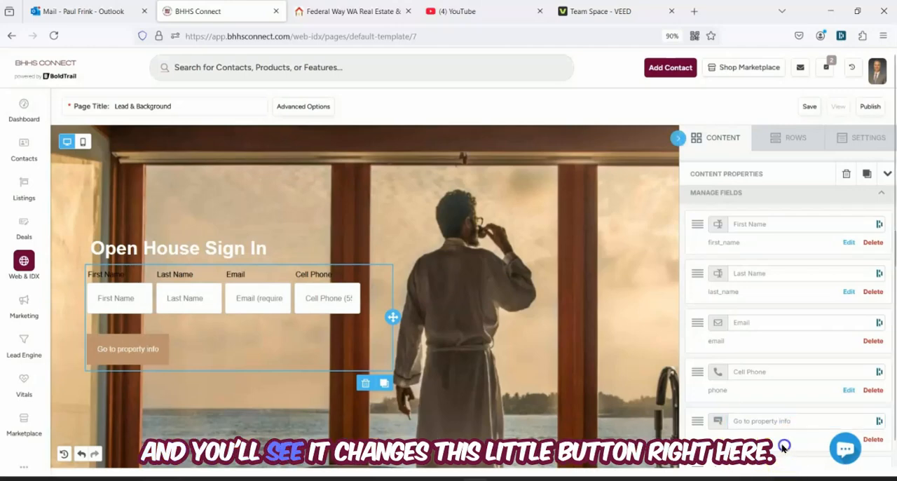
left_click(473, 426)
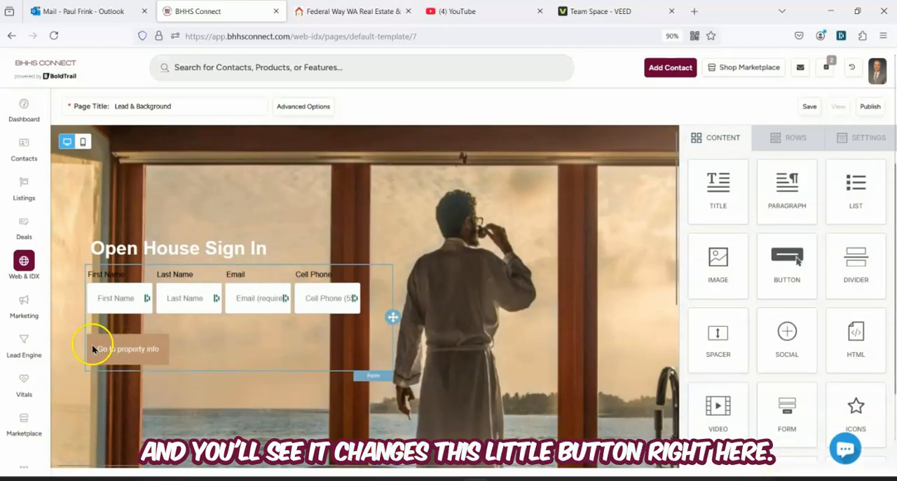
Try Droid Serif on the sign-in form, and settle on Libre Baskerville as its font family
left_click(265, 337)
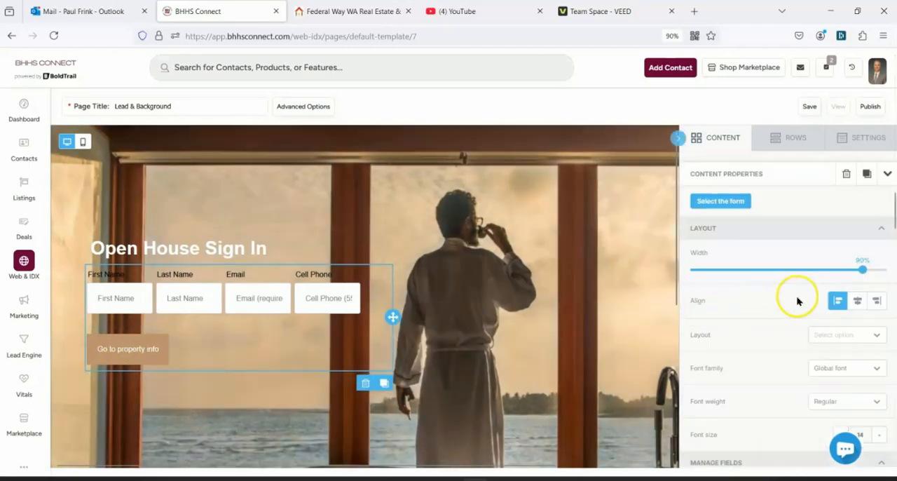
scroll(797, 301, "down", 1)
left_click(846, 281)
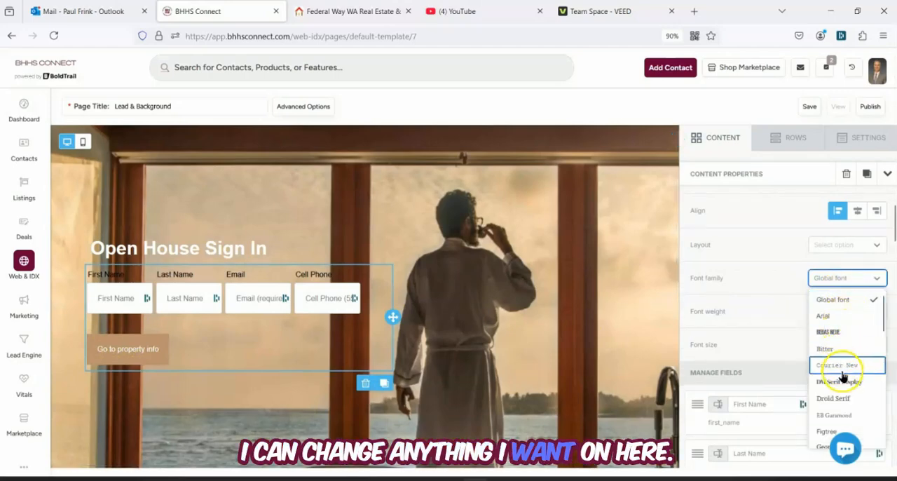
left_click(841, 398)
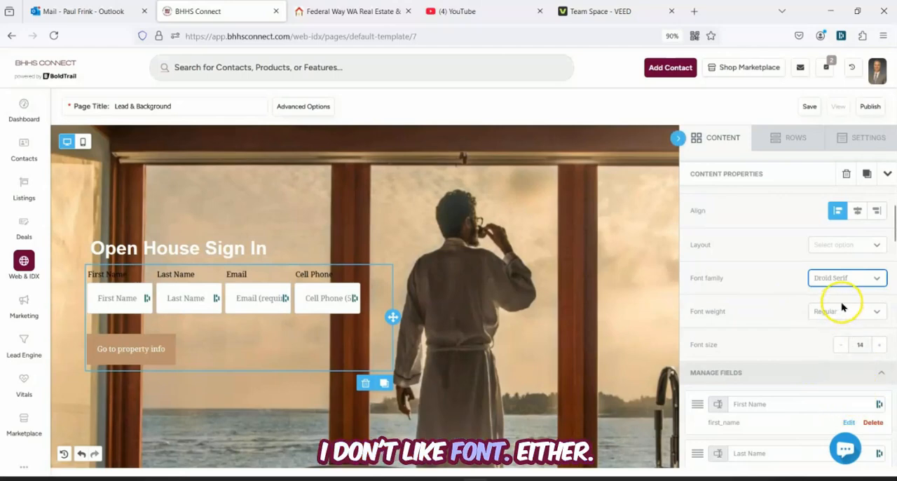
left_click(872, 281)
scroll(841, 393, "down", 3)
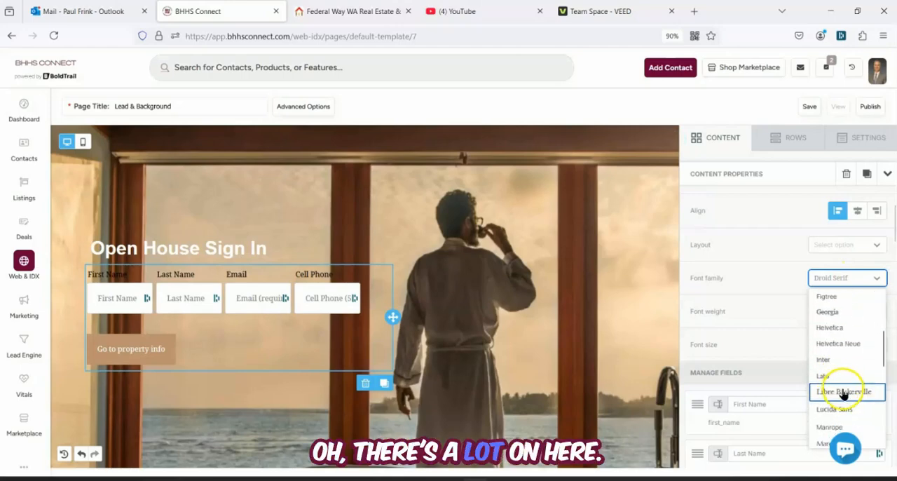
left_click(844, 391)
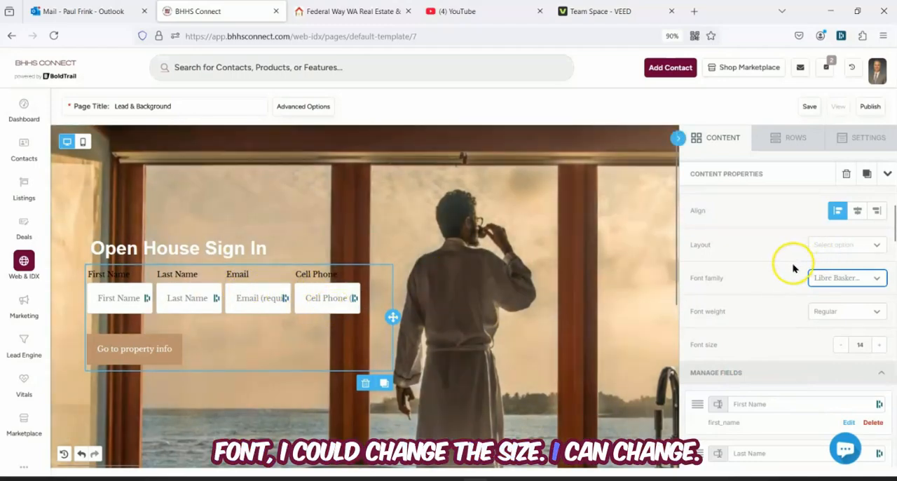
Review the sign-in form's label, field, button and block options for colors, padding and borders
scroll(796, 273, "down", 10)
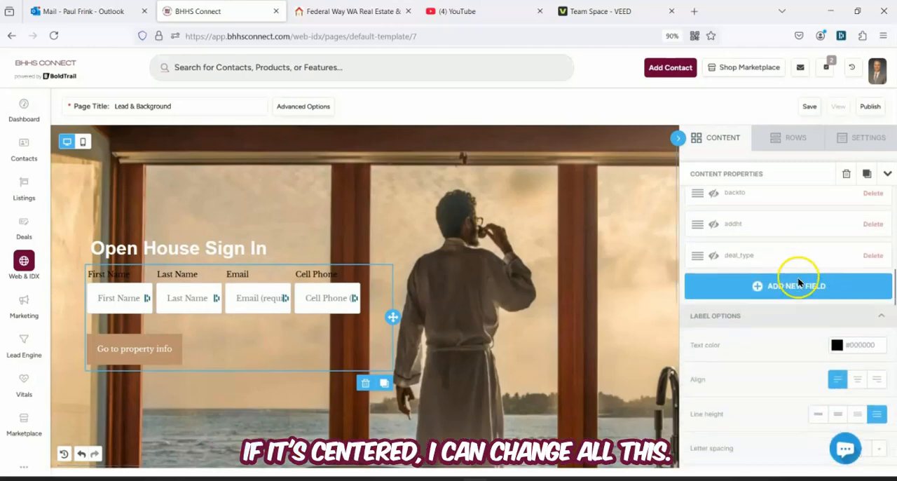
scroll(771, 288, "down", 6)
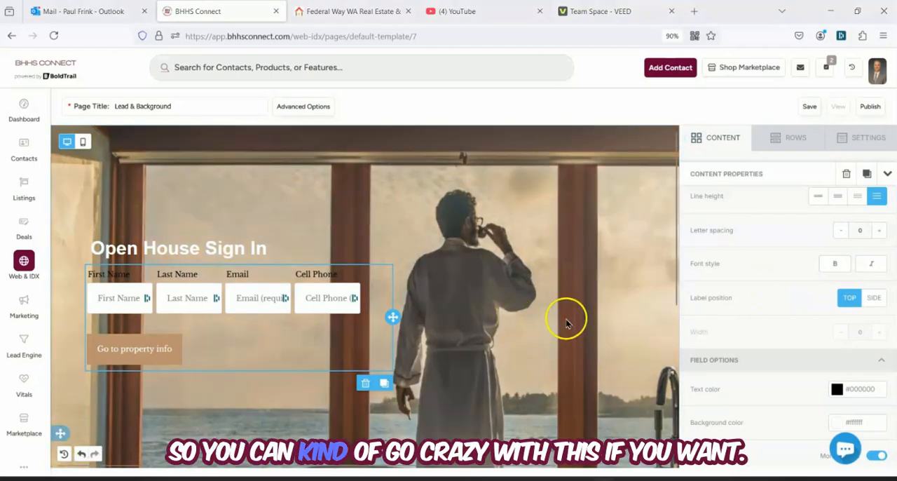
scroll(788, 243, "down", 2)
scroll(788, 243, "down", 1)
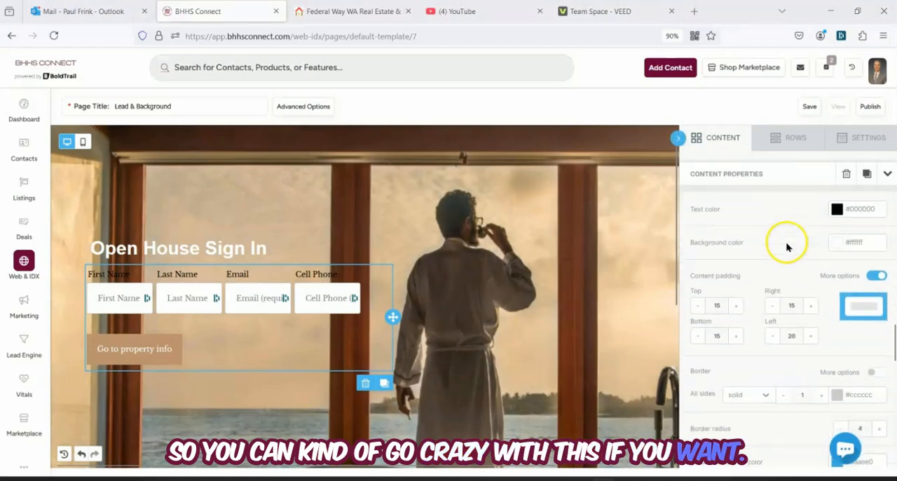
scroll(786, 252, "down", 6)
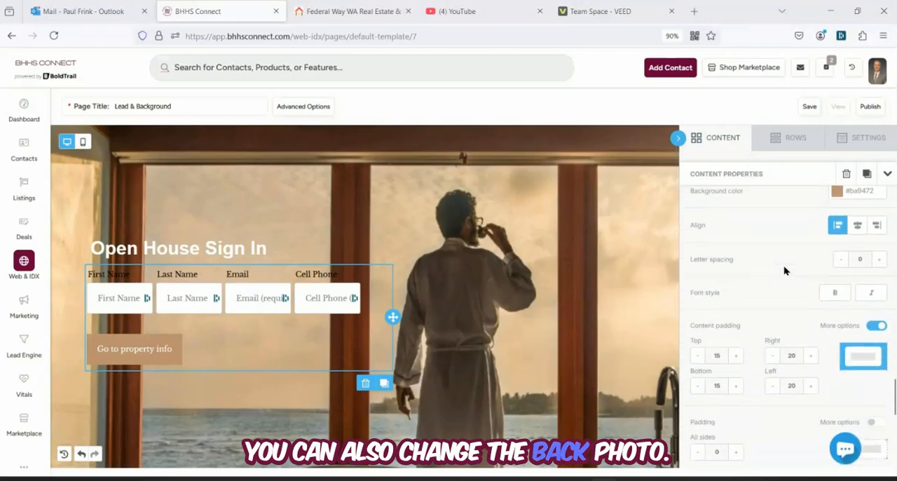
scroll(784, 271, "down", 4)
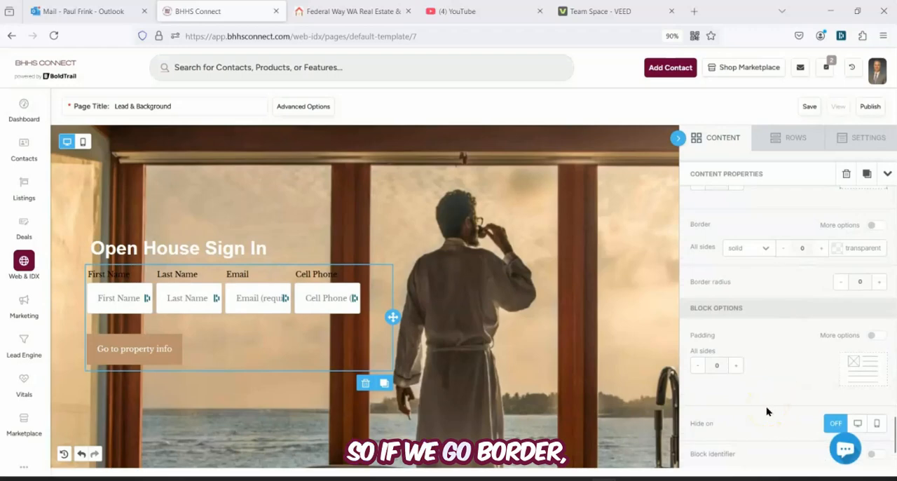
scroll(766, 413, "up", 5)
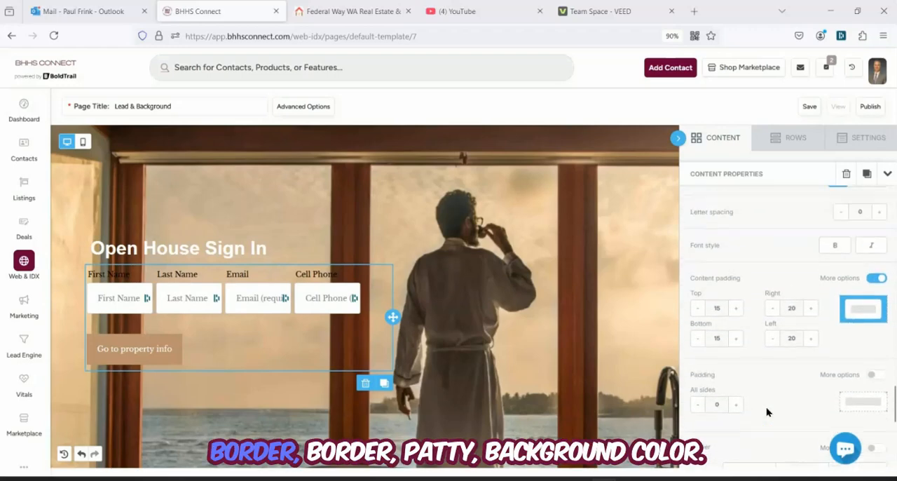
scroll(767, 412, "up", 2)
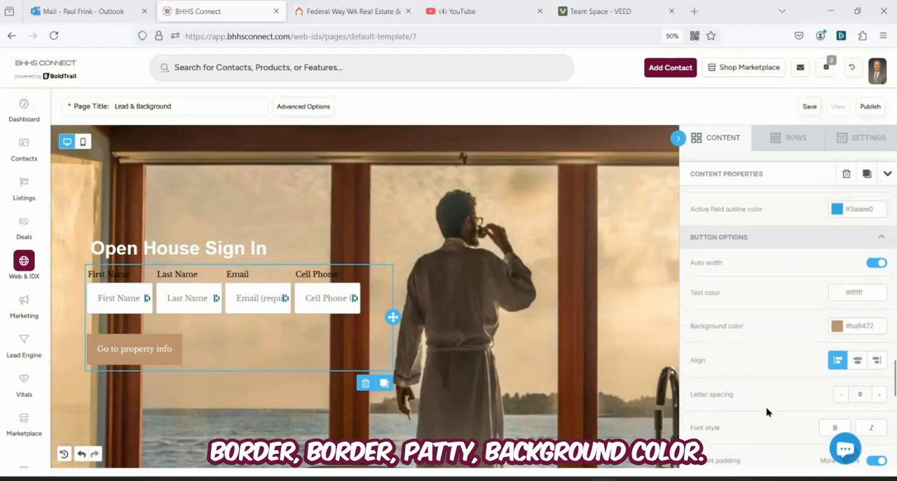
scroll(757, 330, "up", 6)
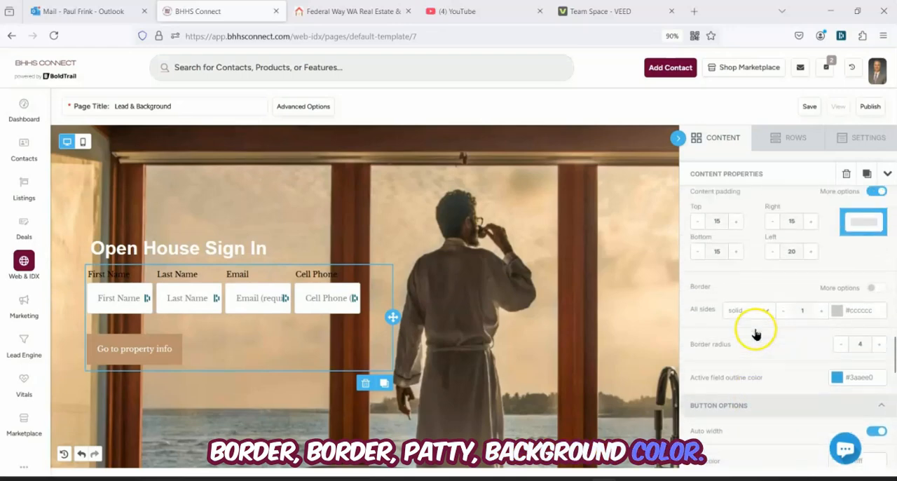
scroll(764, 326, "up", 6)
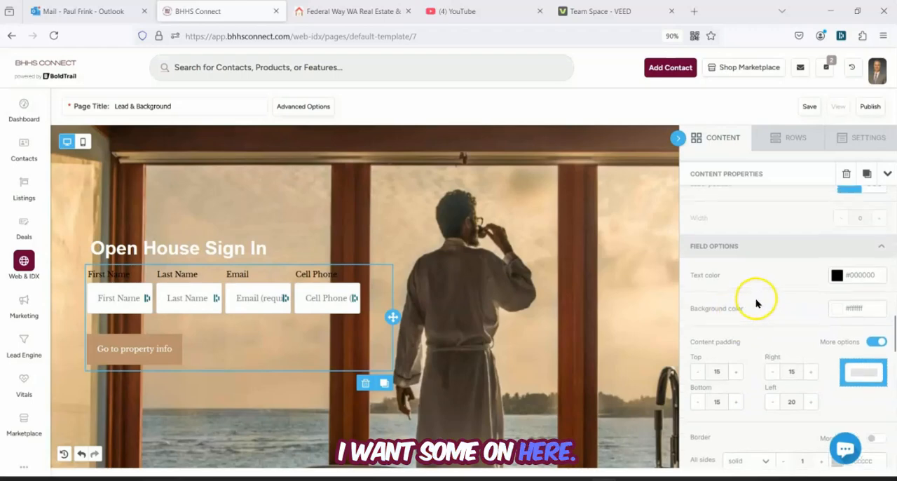
scroll(757, 303, "up", 6)
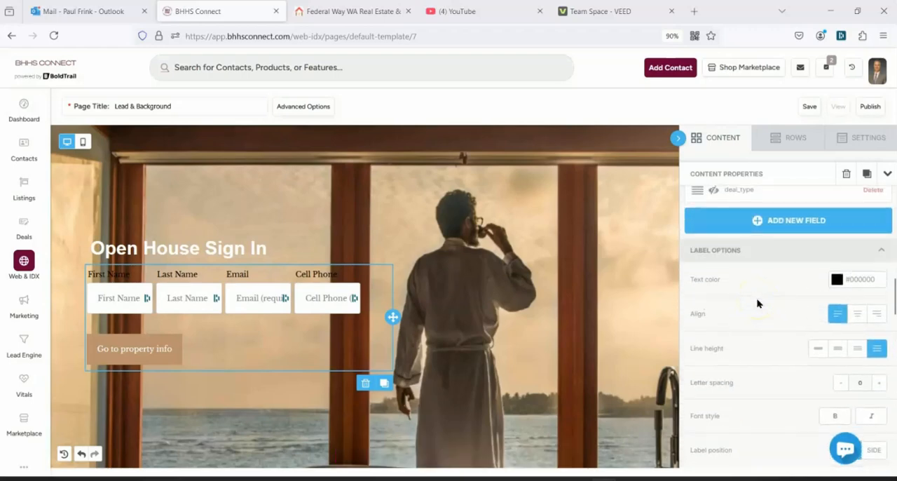
scroll(760, 301, "up", 8)
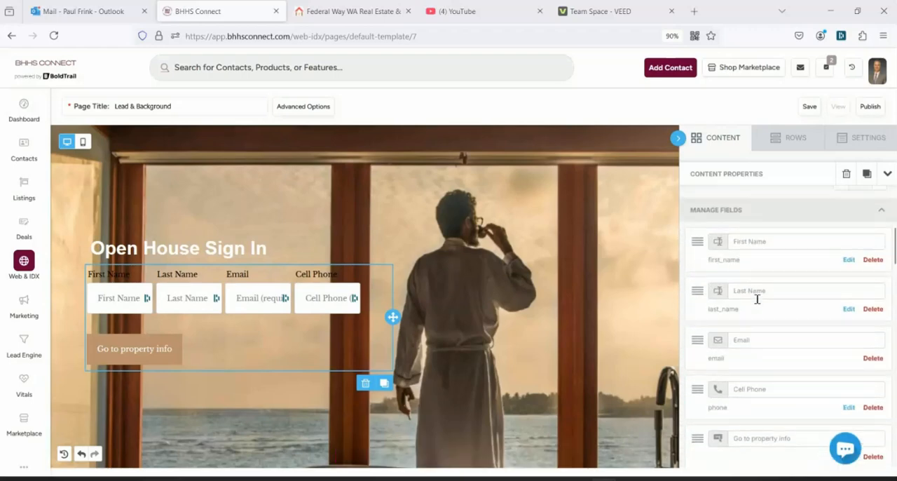
scroll(776, 294, "up", 4)
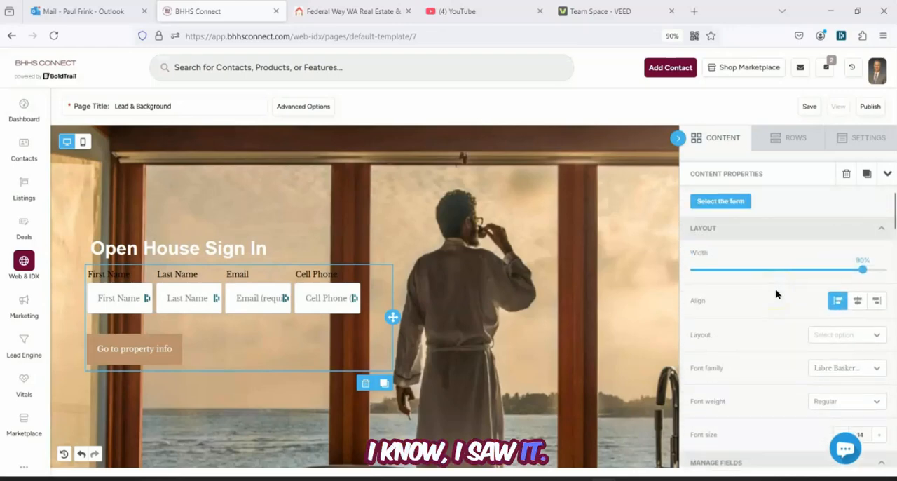
View the background settings of the row containing the sign-in form and look over its background photo
left_click(546, 283)
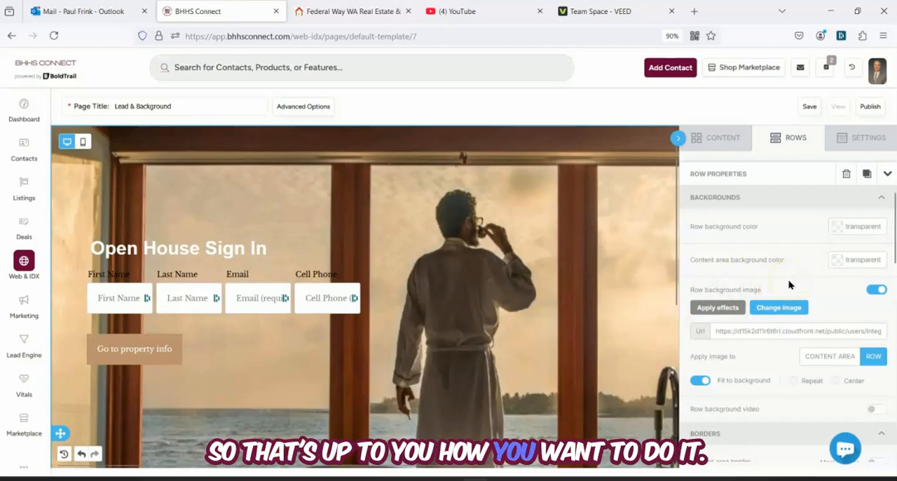
scroll(476, 322, "down", 1)
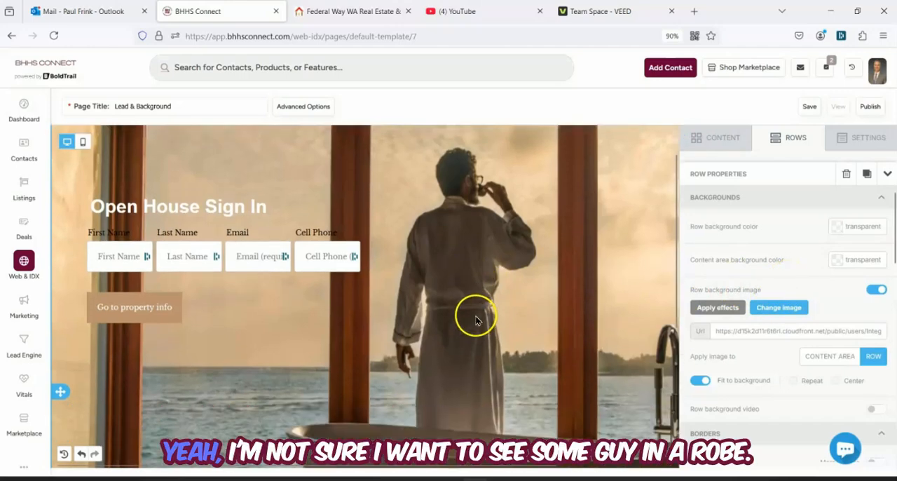
scroll(477, 320, "up", 1)
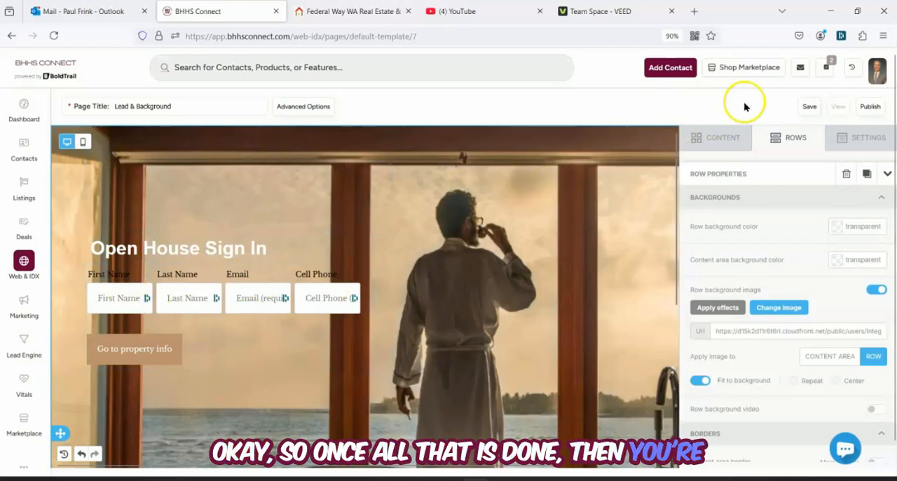
Change the page title to "Open House Sign In" and publish the page
triple_click(169, 106)
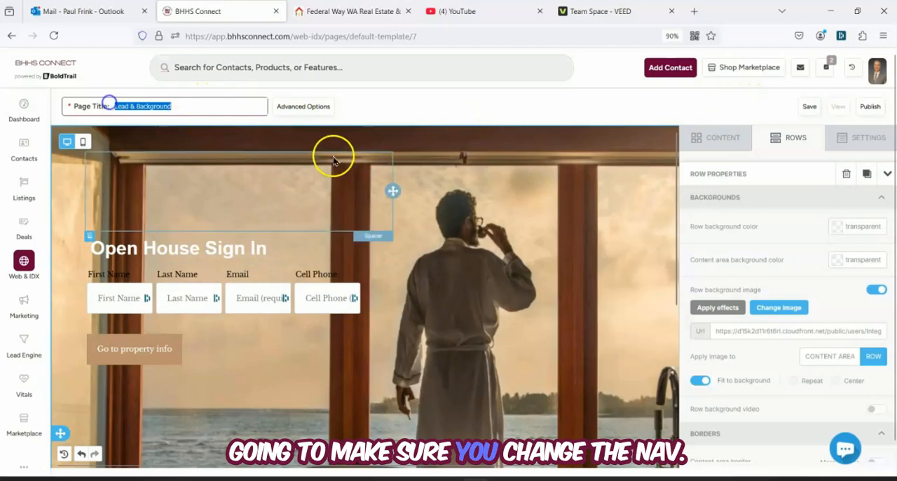
type("Open Hoyus")
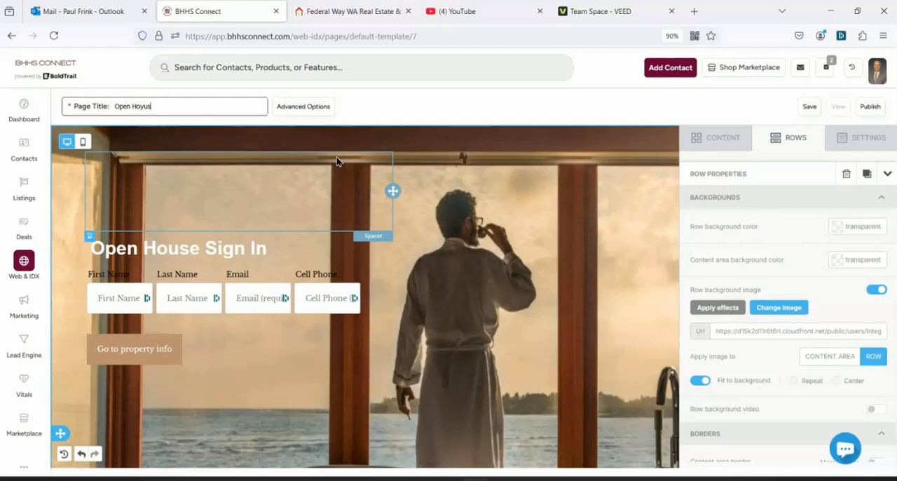
type("euse S")
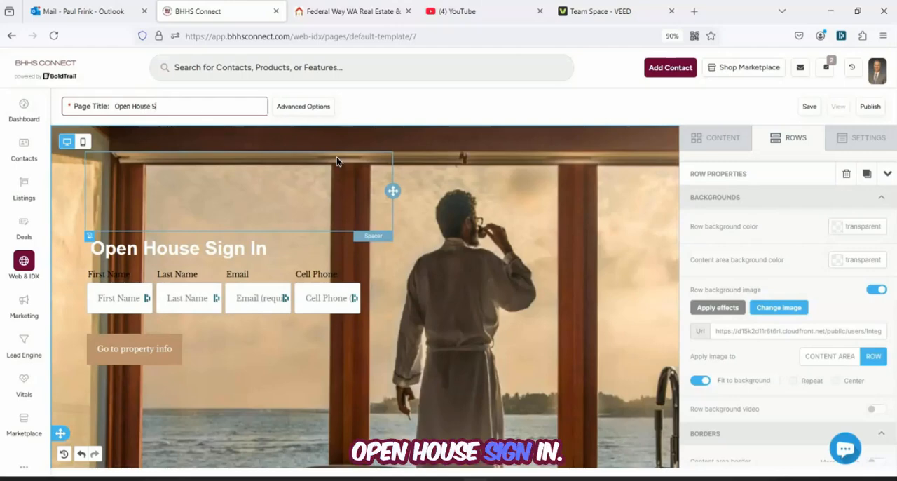
type("ign In")
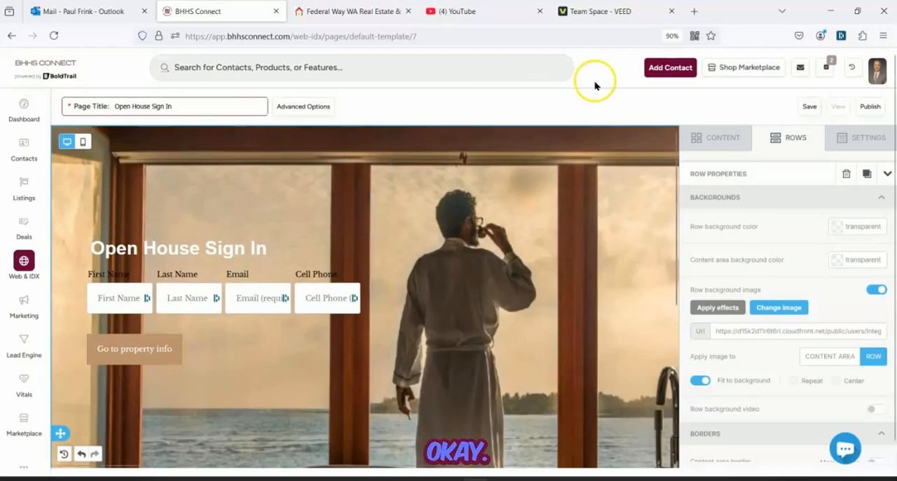
left_click(870, 106)
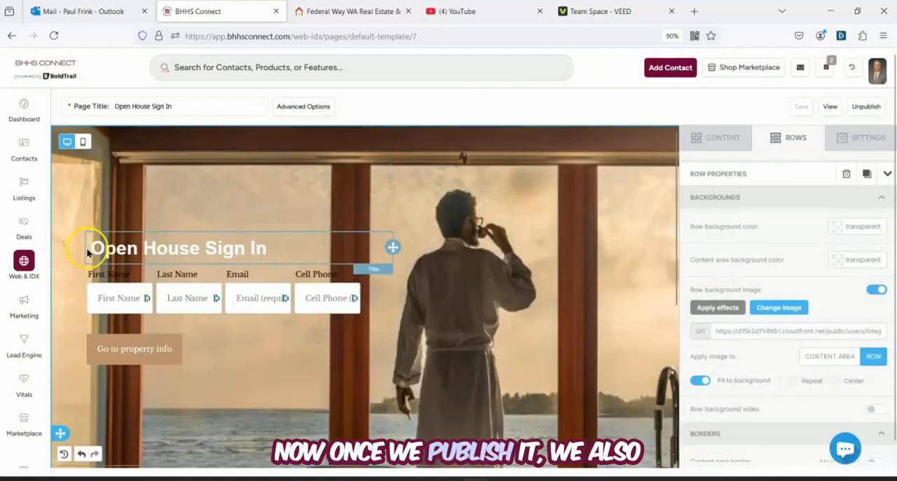
In the website's custom navigation, add the Open House Sign In page link, remove the Lead & Background page link, and save
left_click(24, 262)
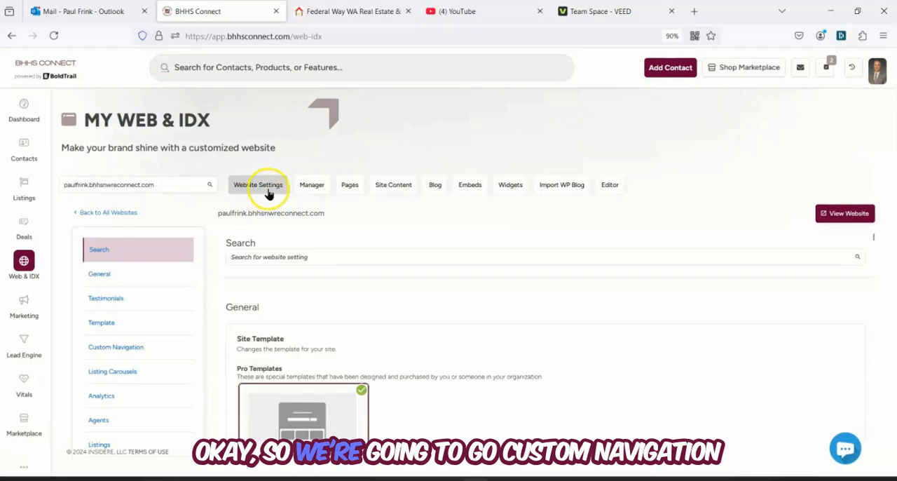
left_click(109, 354)
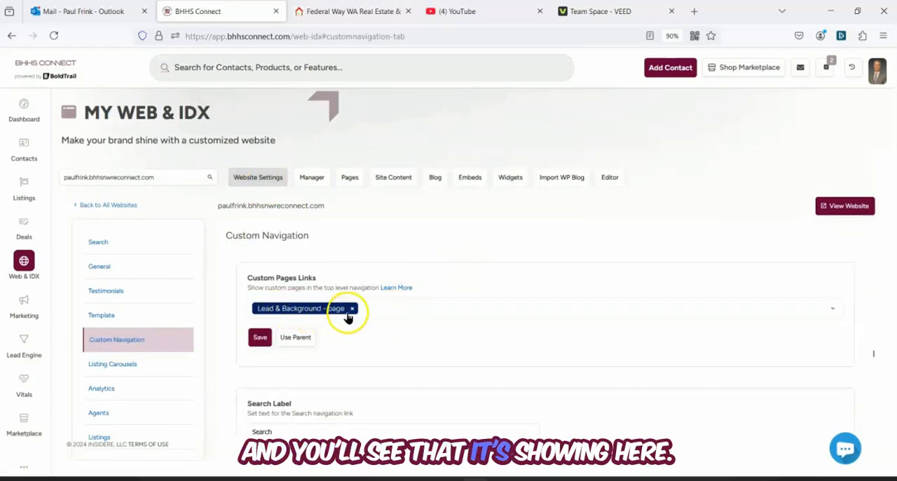
left_click(416, 309)
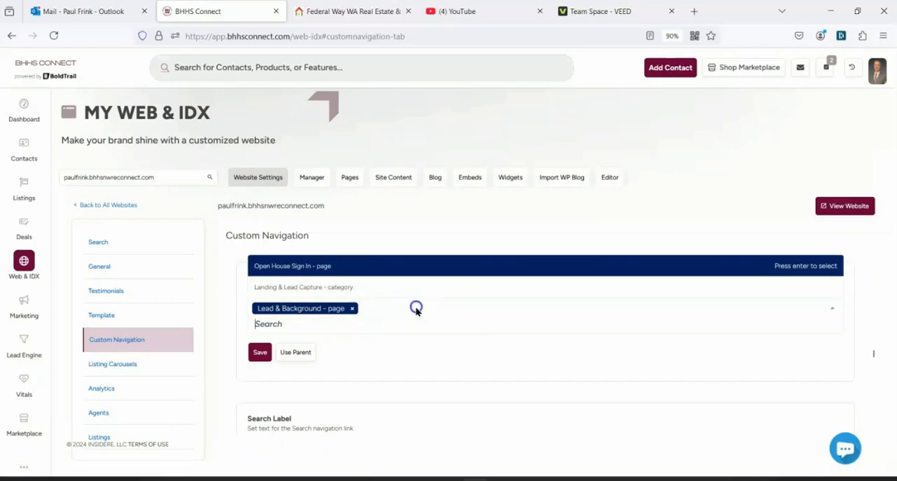
left_click(284, 265)
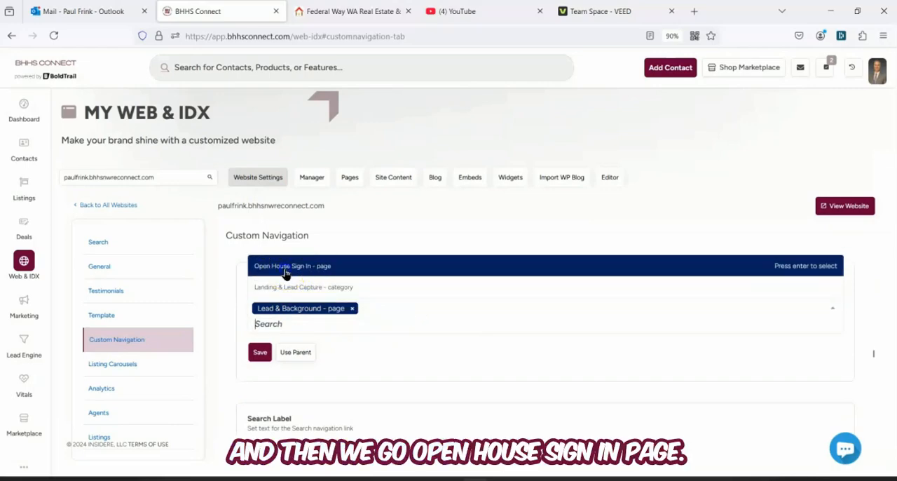
left_click(352, 309)
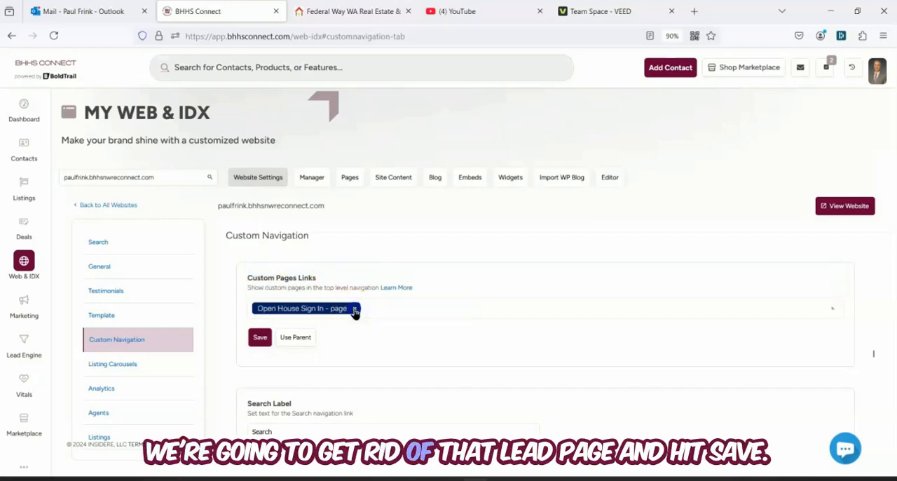
left_click(260, 339)
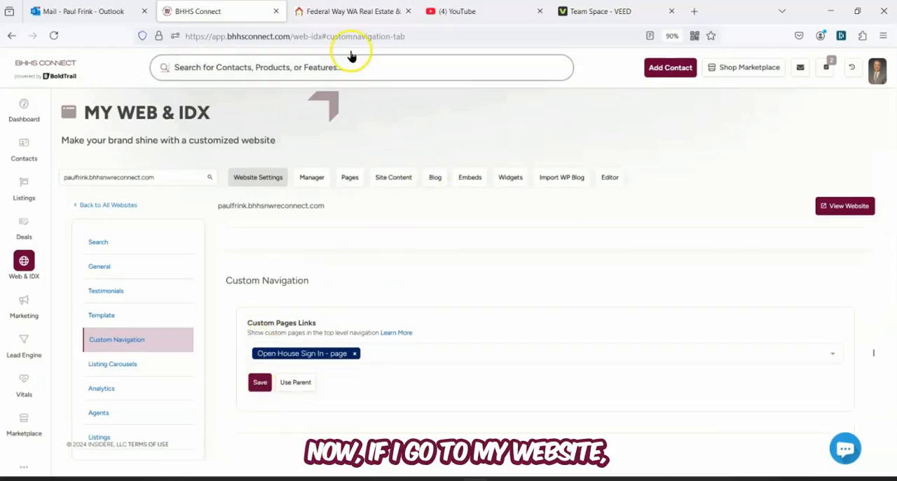
Reload the live agent website and open the Open House Sign In page from its navigation
mouse_move(352, 17)
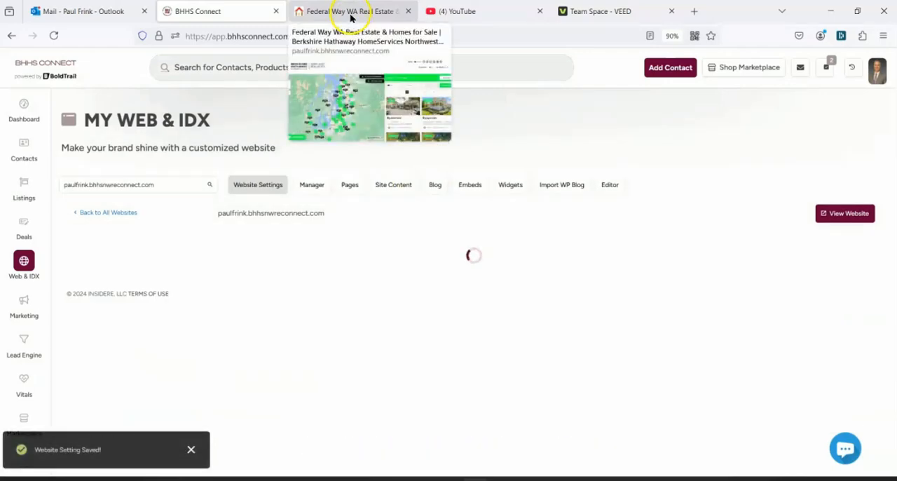
left_click(352, 18)
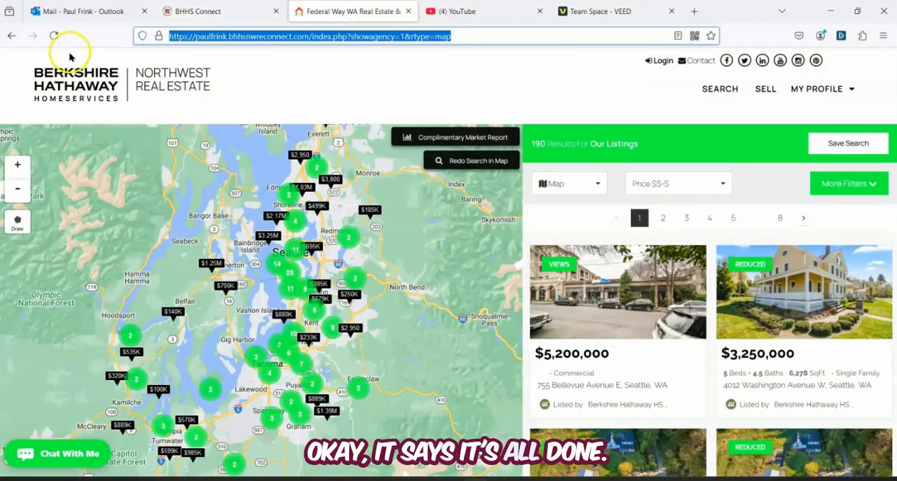
left_click(54, 36)
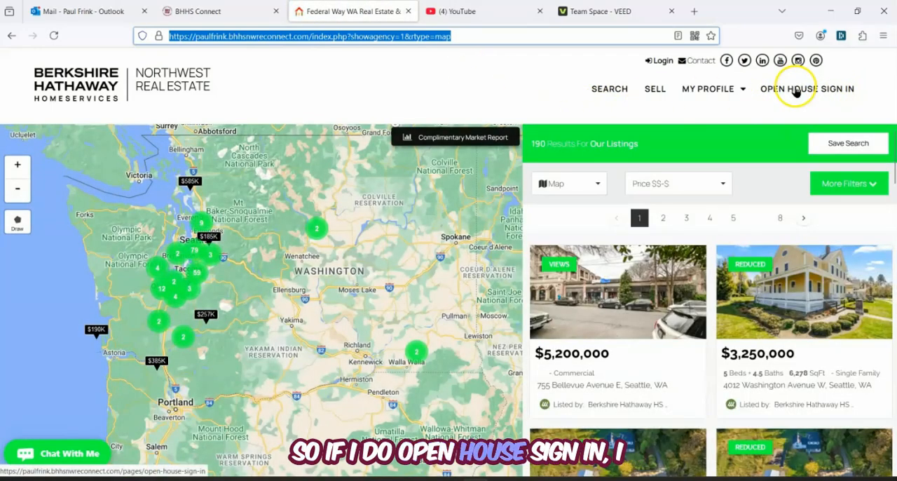
left_click(796, 90)
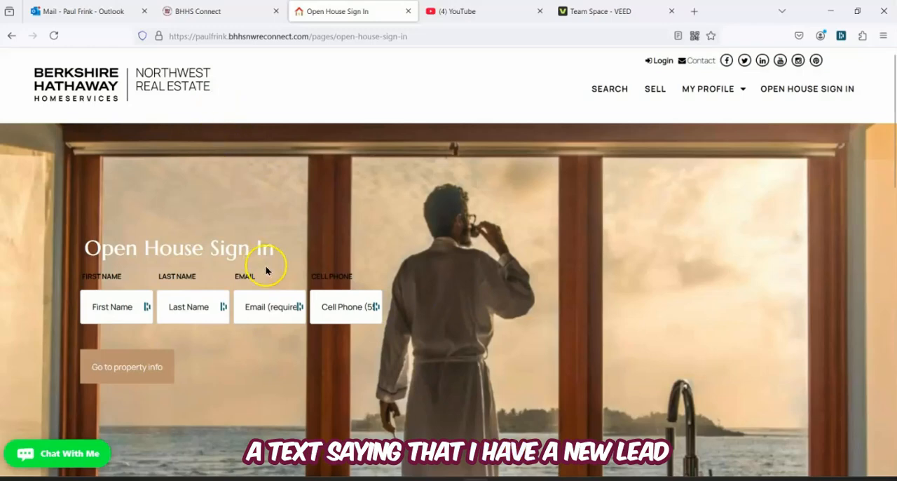
Return to BHHS Connect and look over the lead activity cards on the dashboard
left_click(241, 12)
left_click(23, 103)
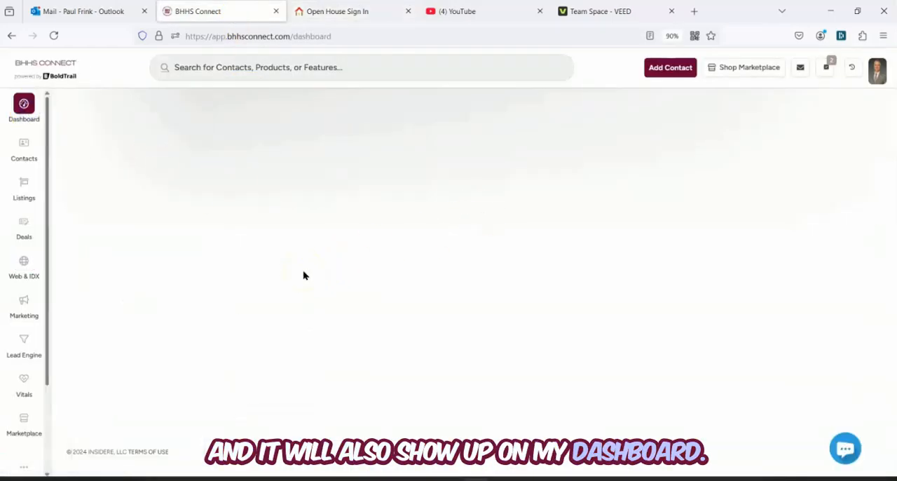
scroll(303, 274, "down", 3)
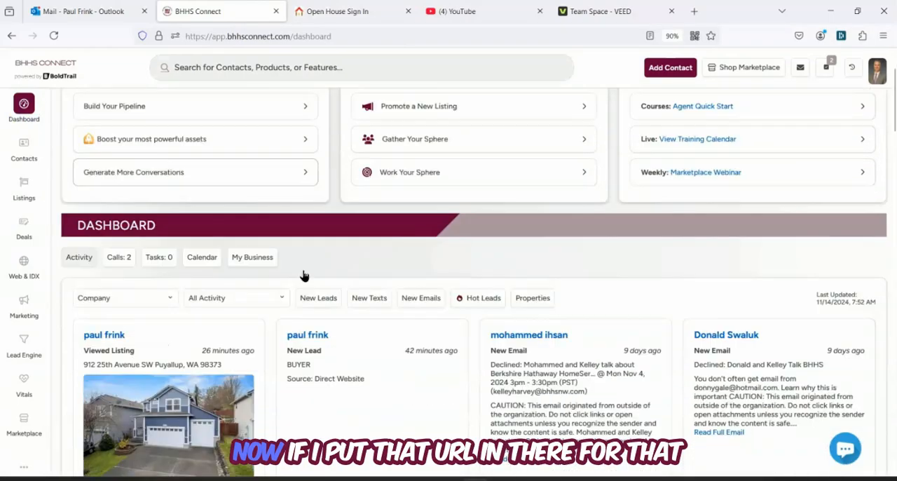
scroll(303, 272, "down", 1)
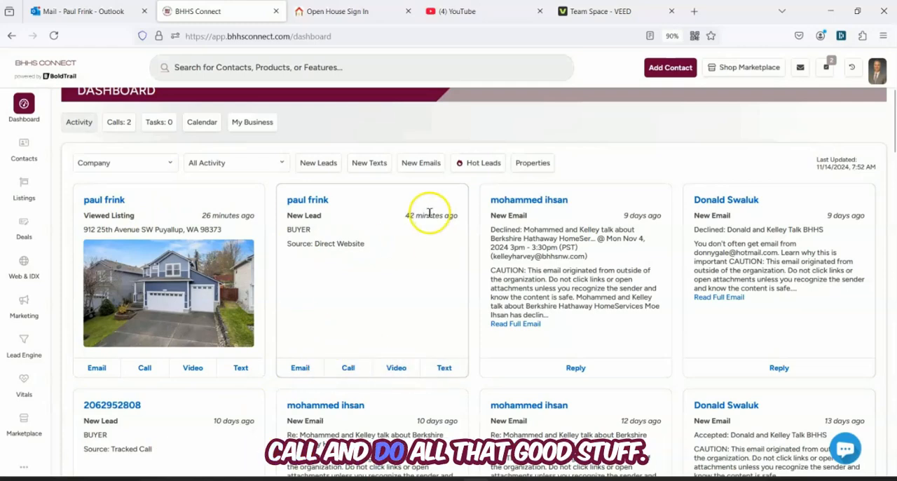
scroll(417, 214, "up", 2)
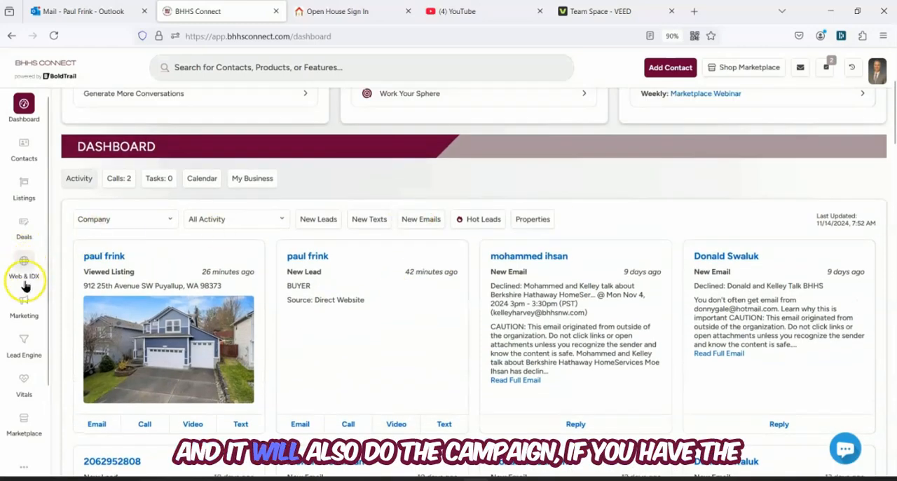
Search the Smart Campaigns system library for "open"
left_click(24, 308)
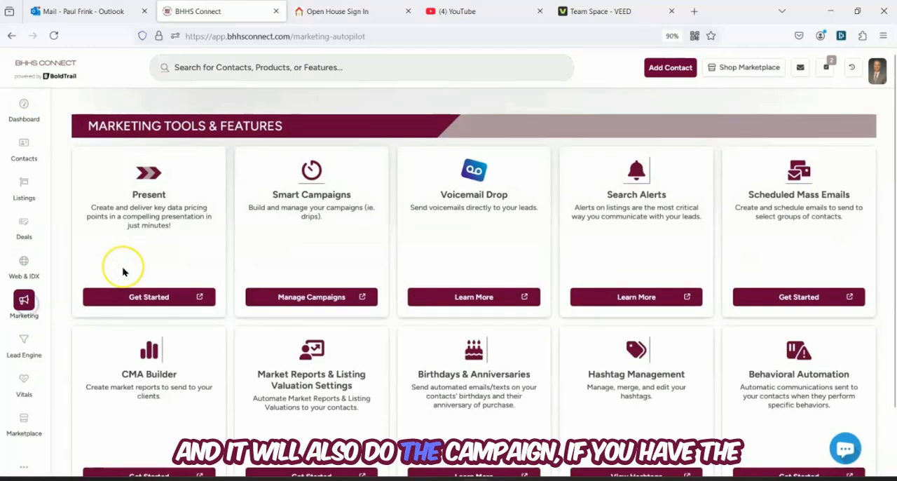
left_click(319, 297)
left_click(154, 156)
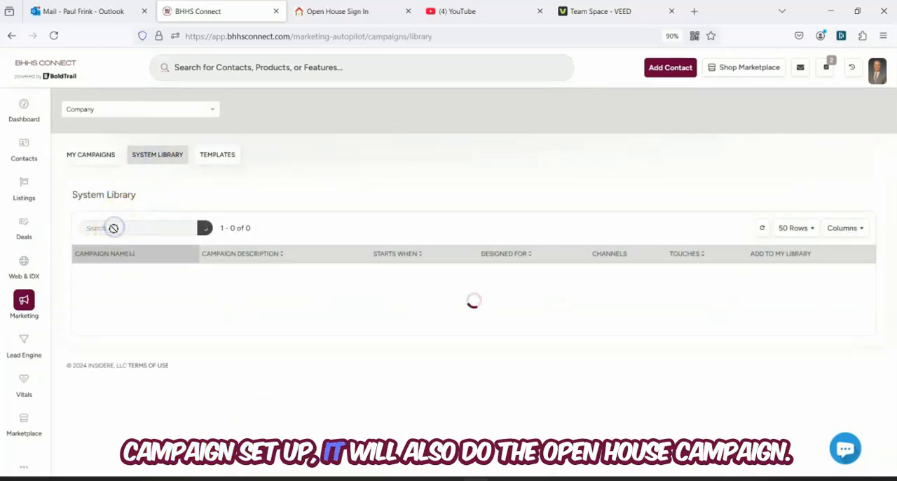
left_click(114, 229)
type("open")
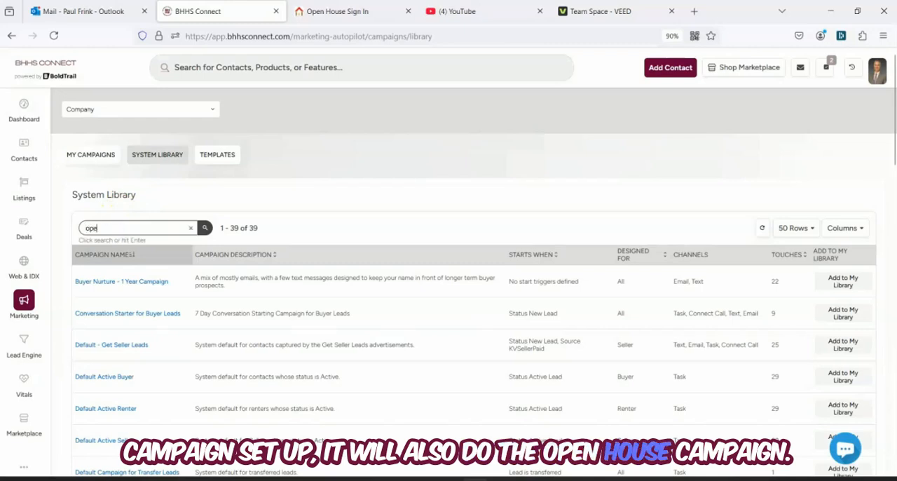
left_click(205, 230)
Open the "Open House" system campaign and review its schedule of texts, emails and calls
left_click(95, 280)
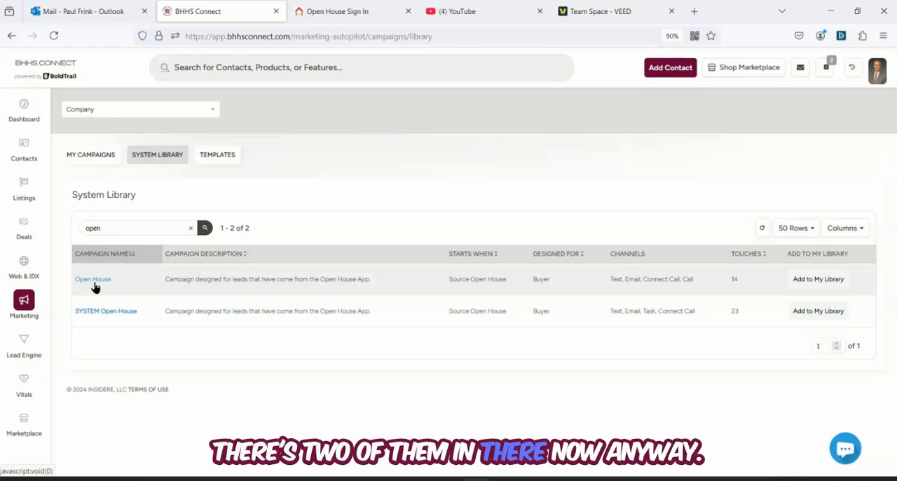
left_click(94, 281)
scroll(322, 296, "down", 3)
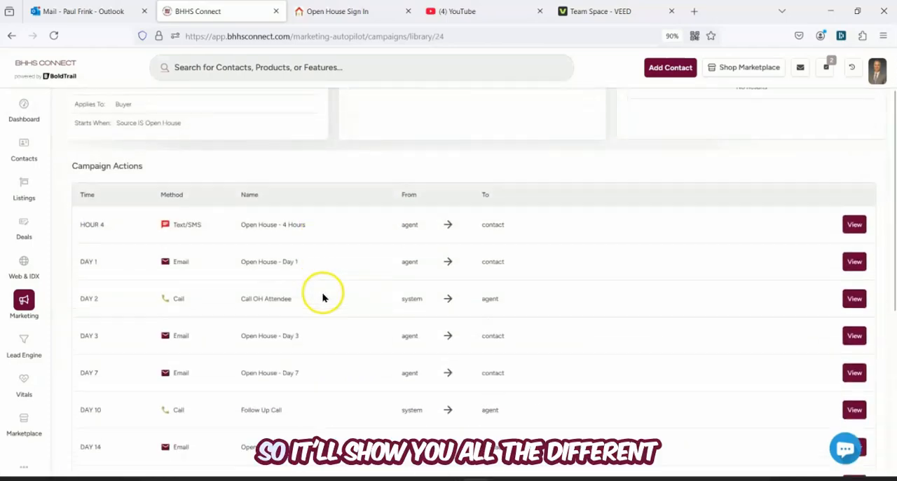
scroll(325, 253, "down", 1)
scroll(218, 196, "down", 3)
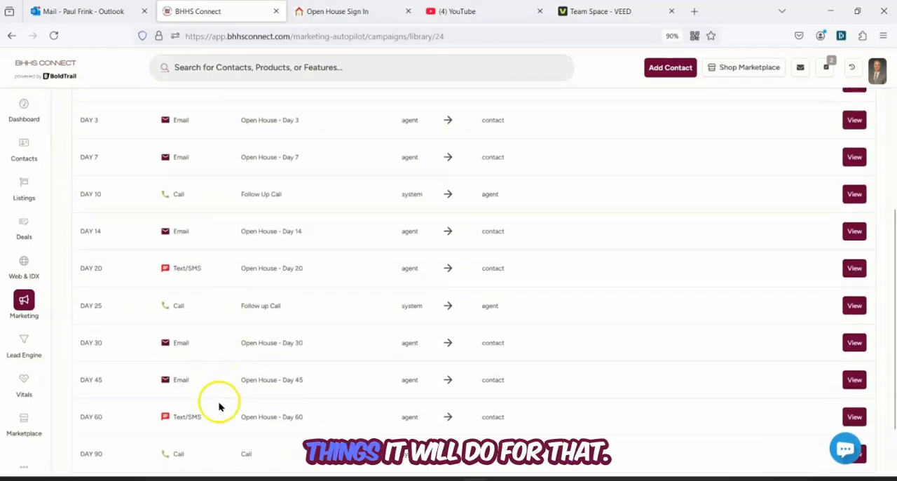
scroll(220, 400, "up", 5)
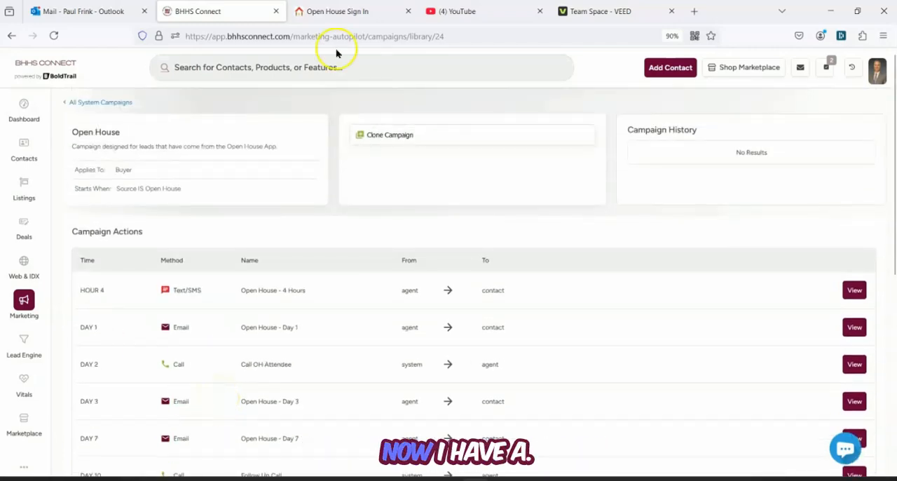
Switch to the live sign-in page and view the installed Firefox extensions, including QR Code (Generator and Reader)
left_click(334, 18)
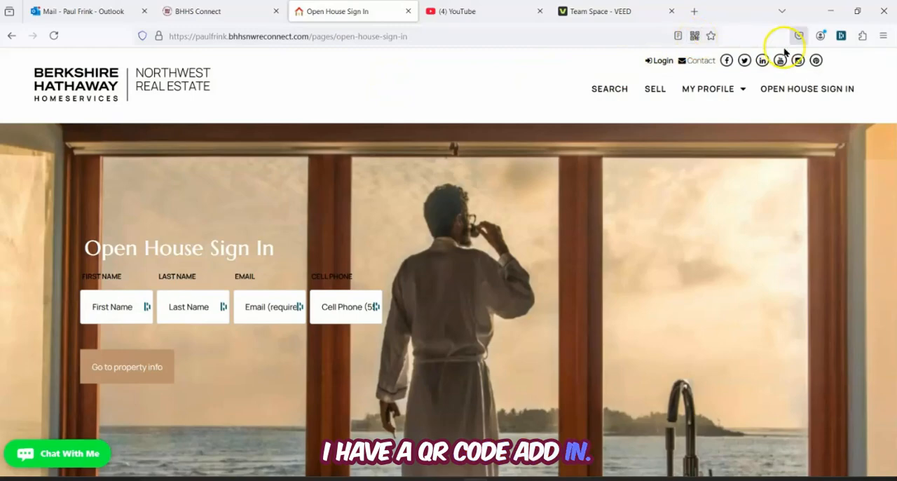
left_click(883, 35)
left_click(830, 215)
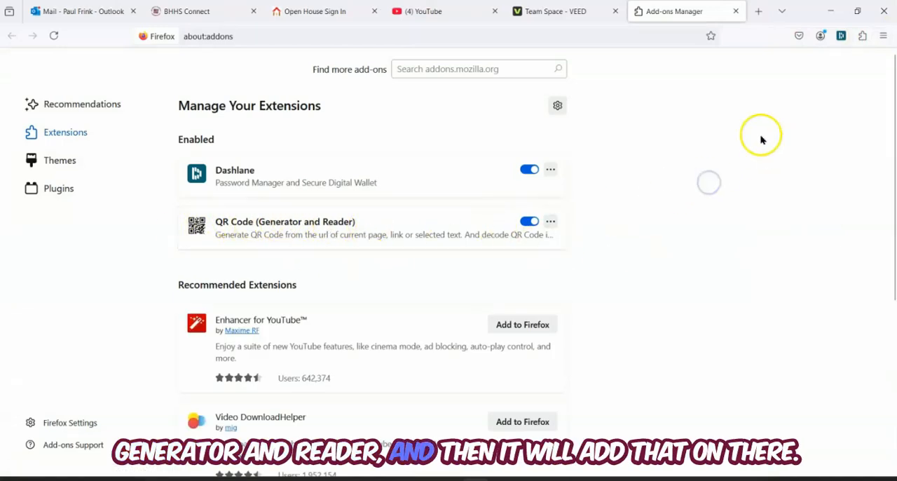
Generate a QR code for the live Open House Sign In page, and select the page's URL
left_click(324, 12)
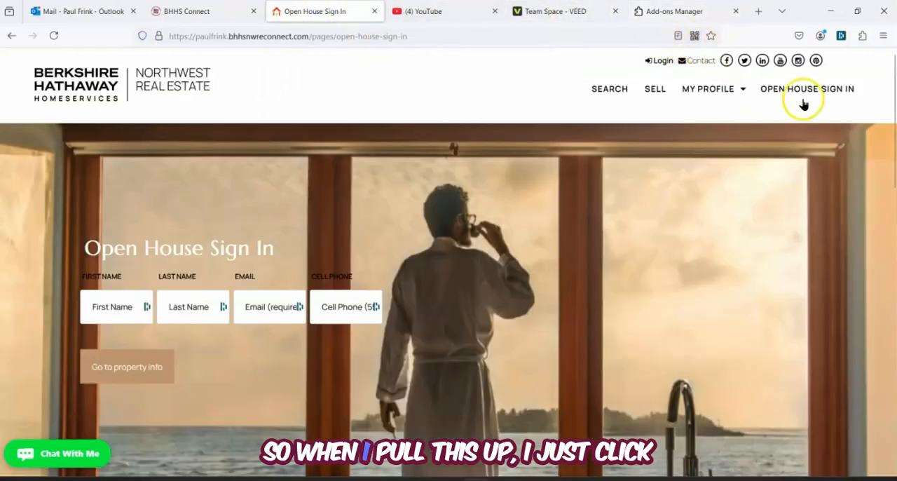
left_click(695, 36)
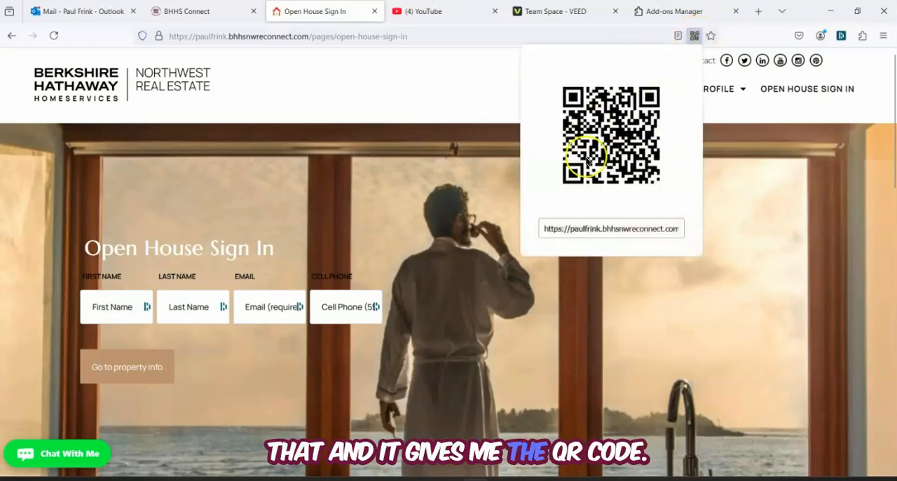
left_click(344, 38)
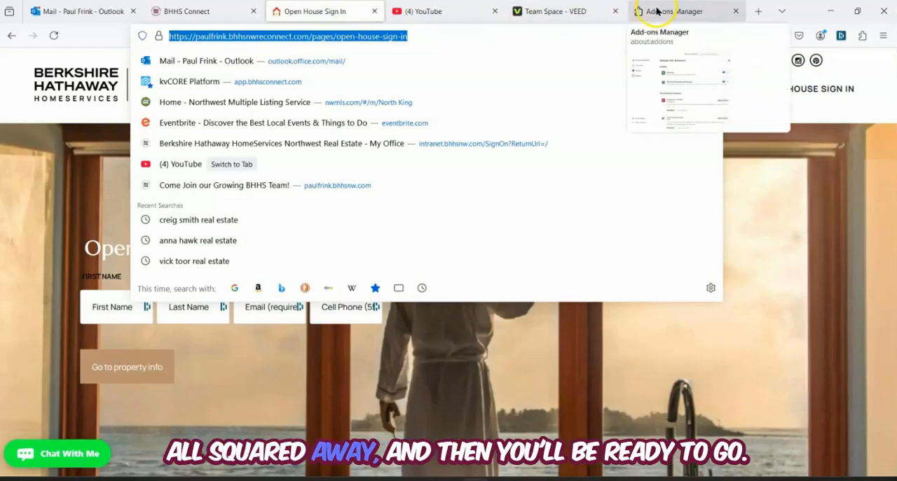
key("Escape")
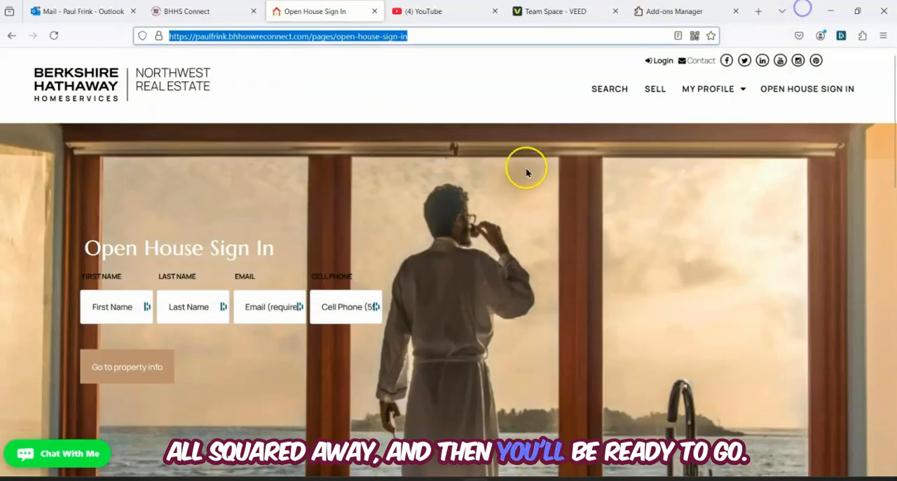